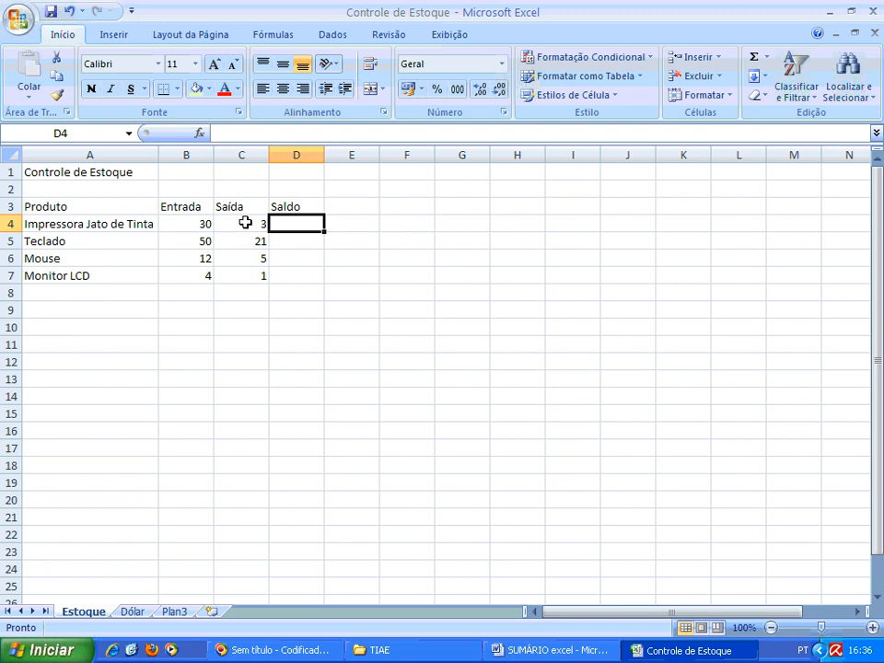
Step: Widen column D, the Saldo column, in the Estoque sheet
ctrl+scroll(245, 222, up, 1)
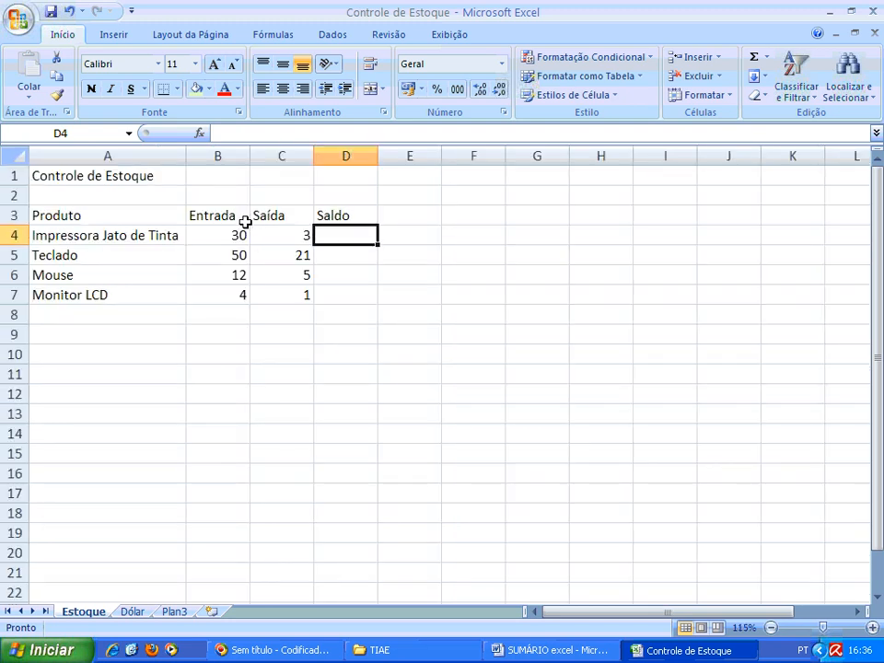
drag(377, 160, 407, 161)
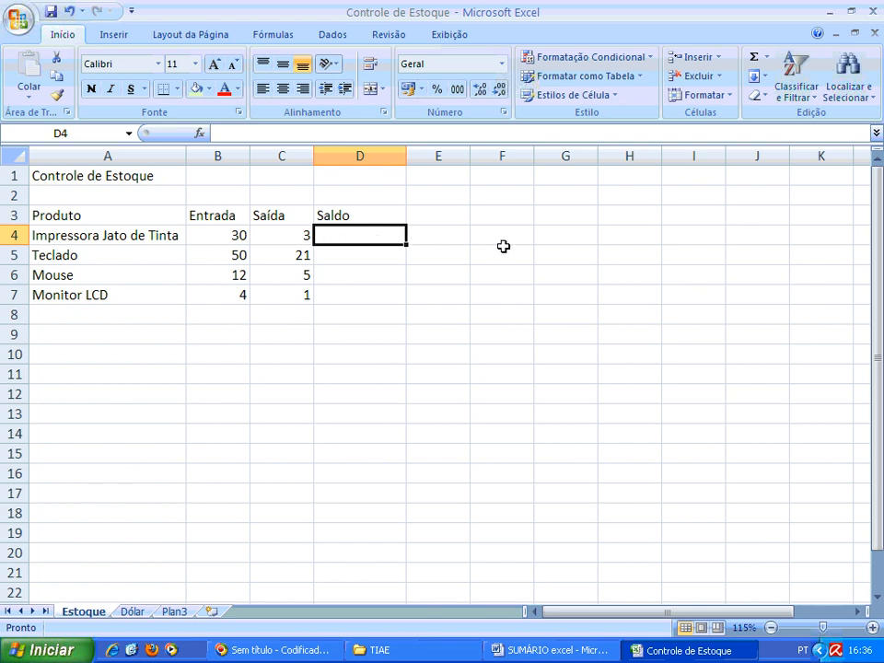
Step: Enter the constant formula =30-3 in D4 and fill it down through D7
text(=)
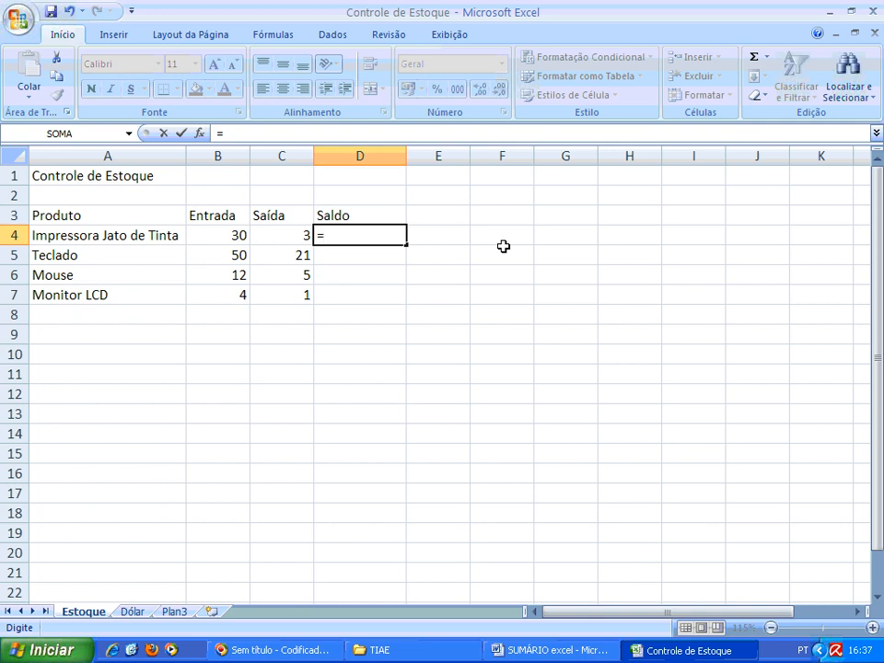
text(30-3)
key(Return)
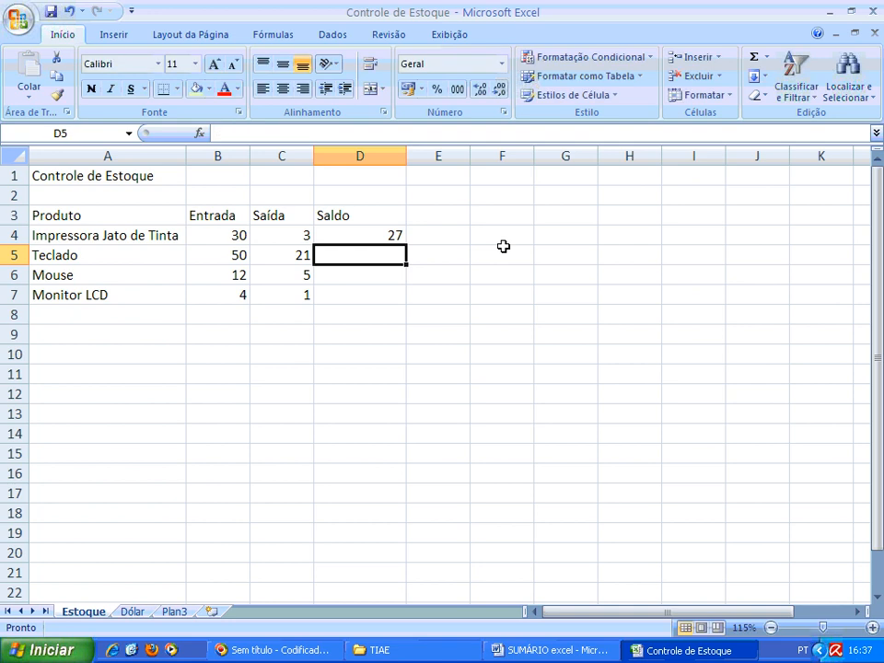
click(398, 235)
drag(409, 246, 404, 303)
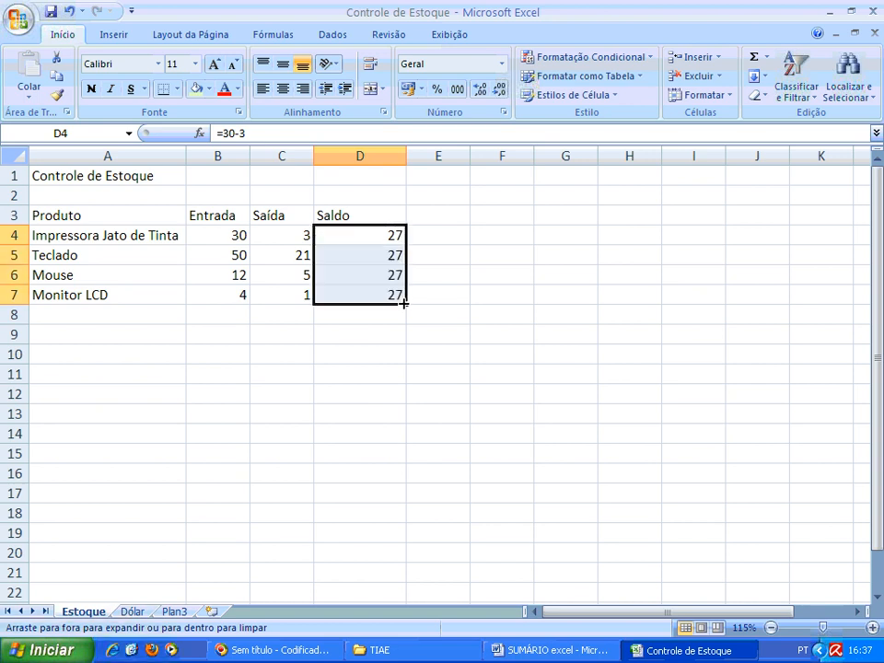
Step: Replace the formula in D4 with the cell-reference subtraction =B4-C4 and fill it down through D7
click(358, 241)
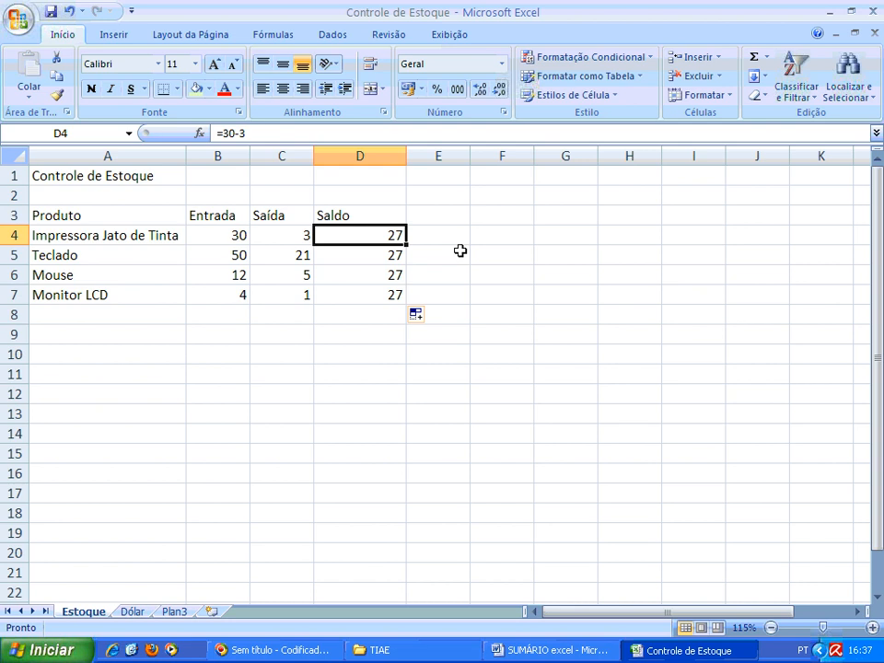
text(=)
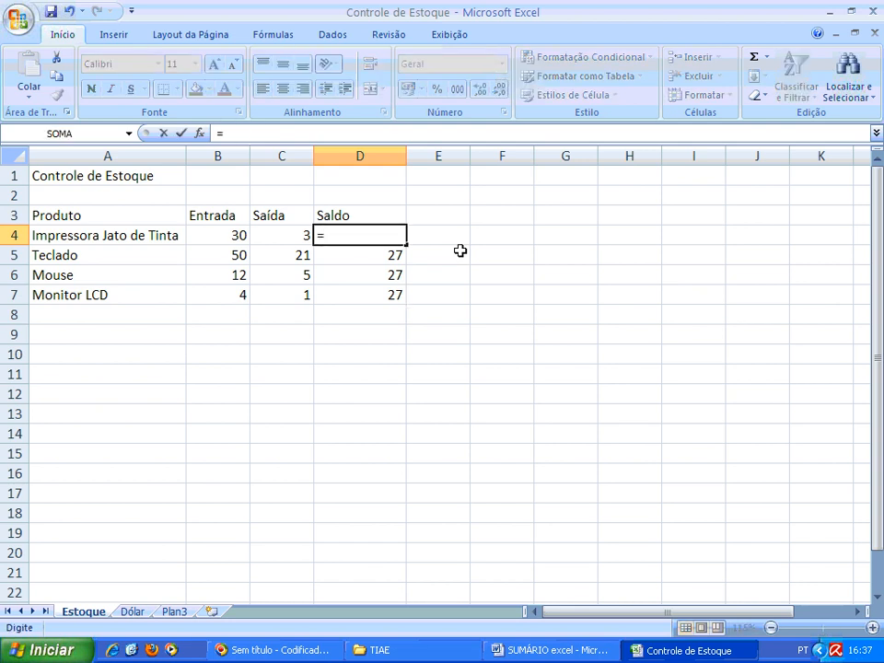
click(230, 236)
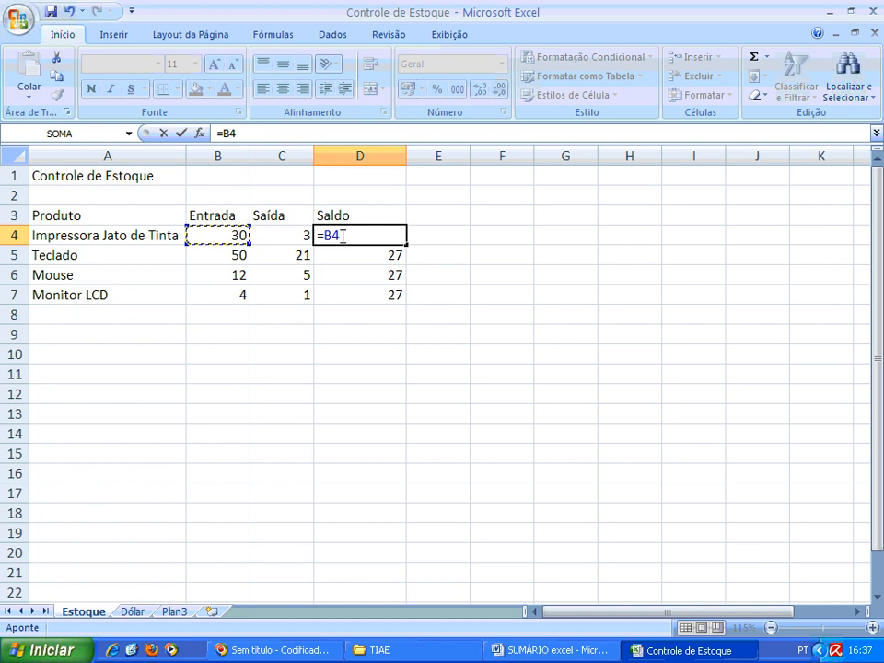
text(-)
click(300, 234)
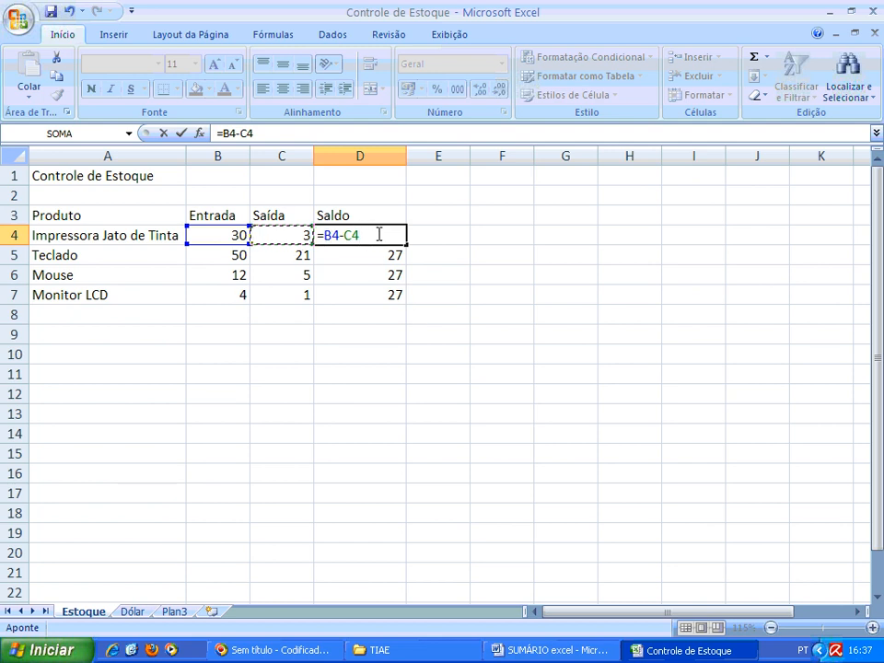
key(Return)
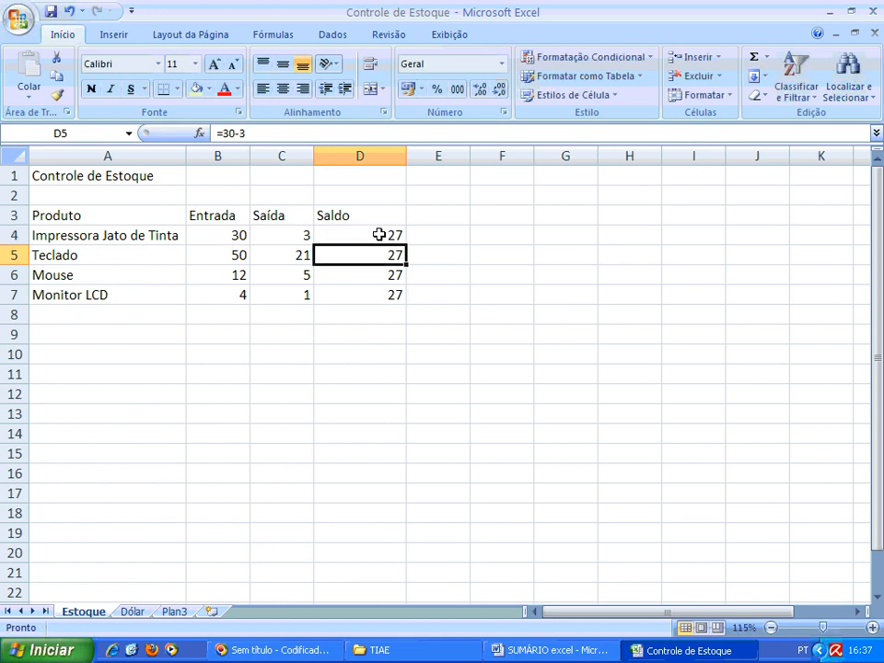
click(378, 235)
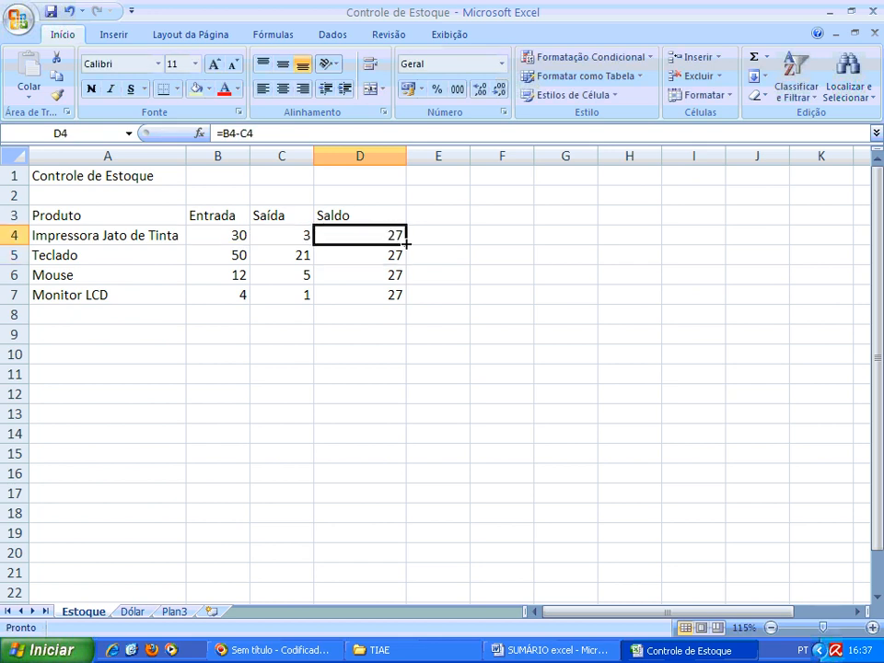
drag(407, 243, 402, 296)
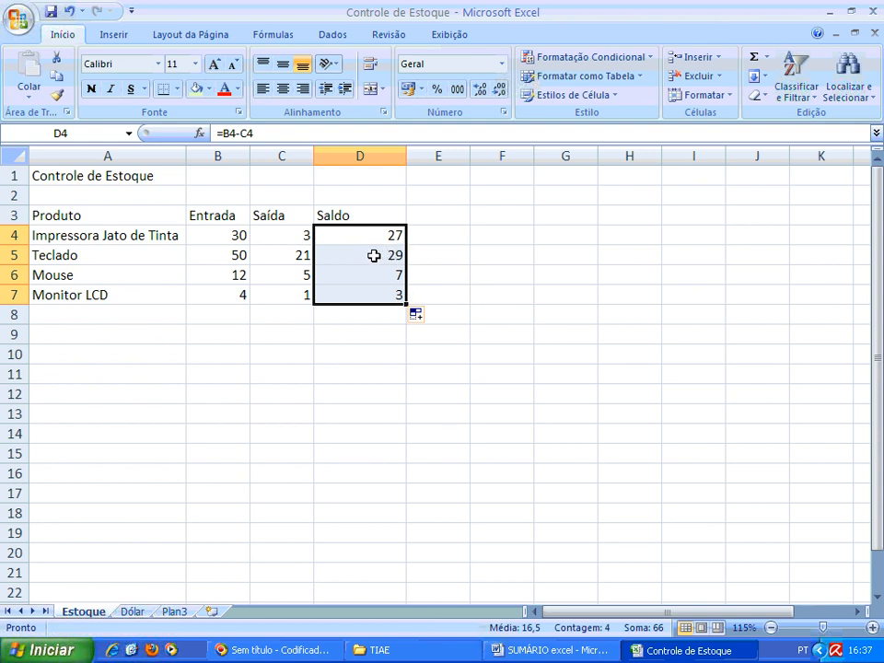
Step: Examine the Saldo formulas in D4 through D7 to see how their cell references shift from row to row
click(341, 254)
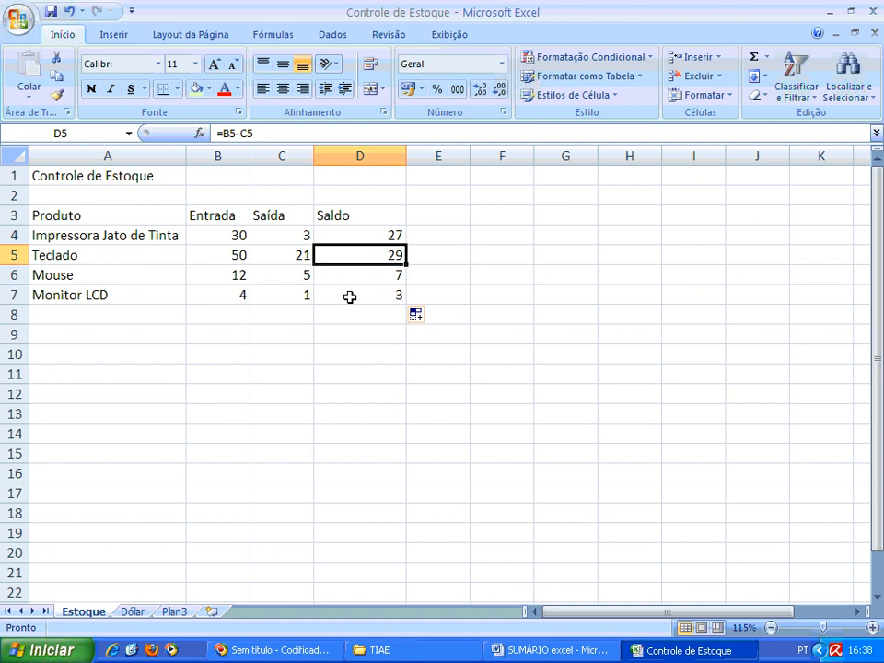
click(372, 234)
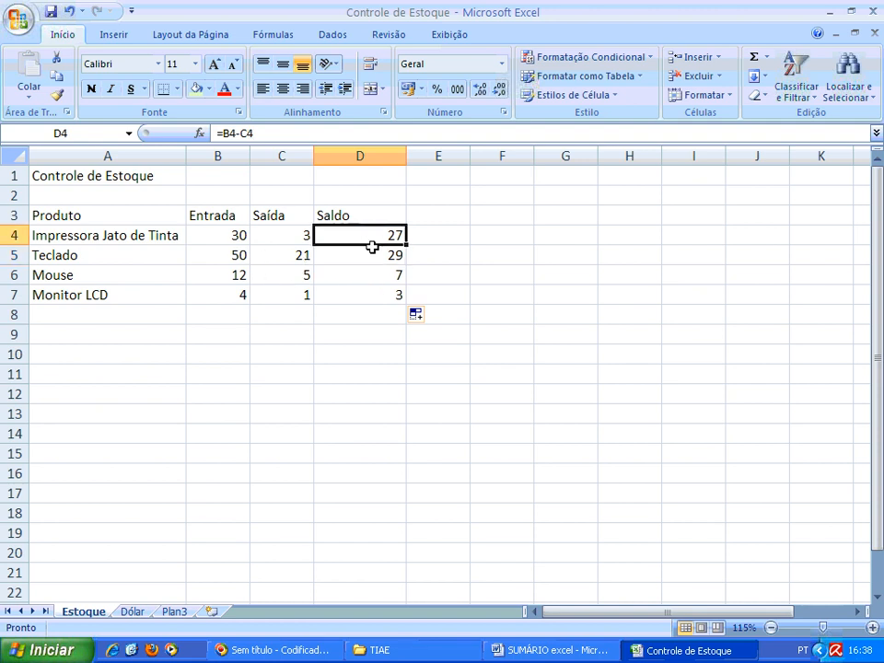
click(373, 256)
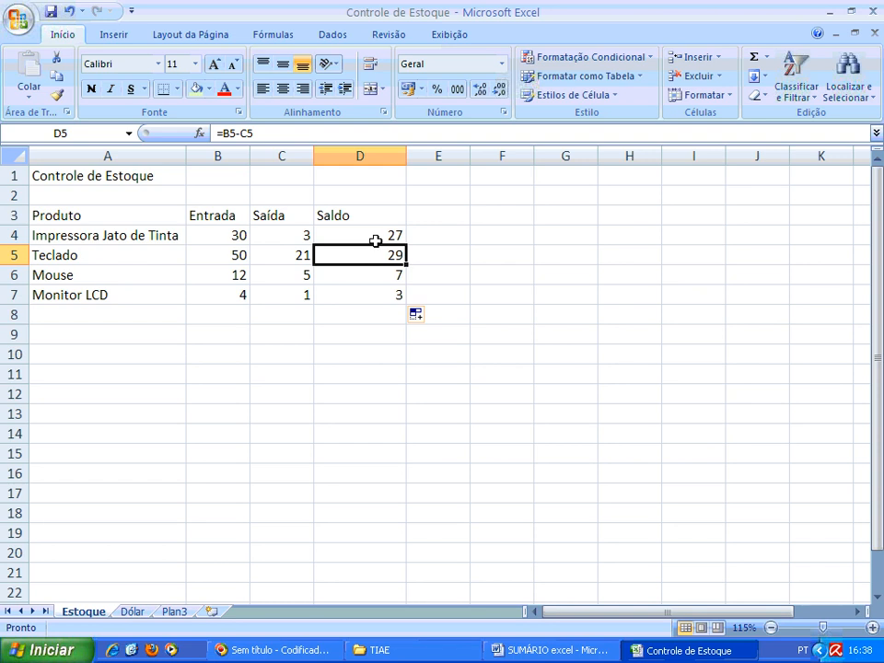
click(374, 237)
click(378, 259)
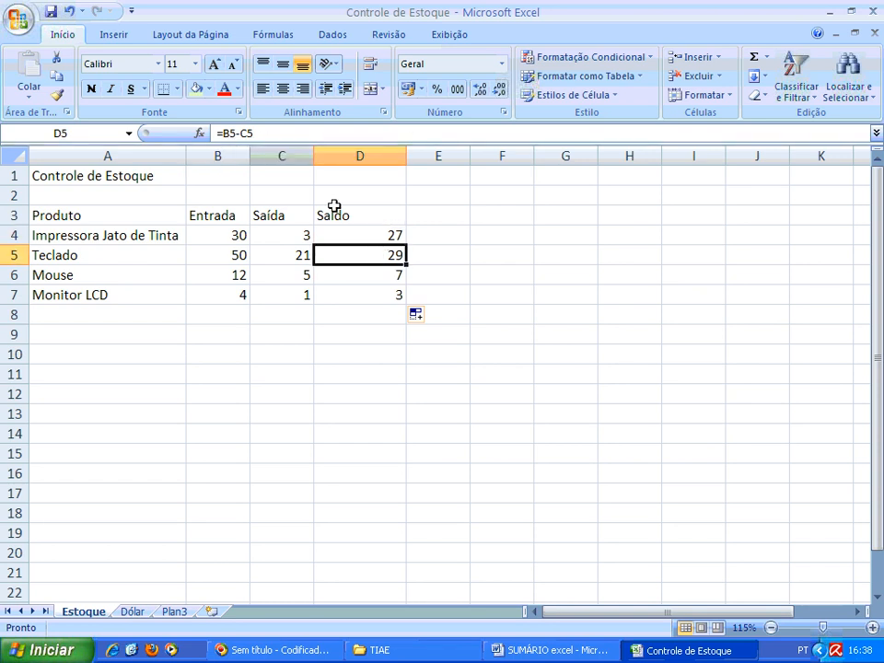
double_click(357, 262)
click(386, 275)
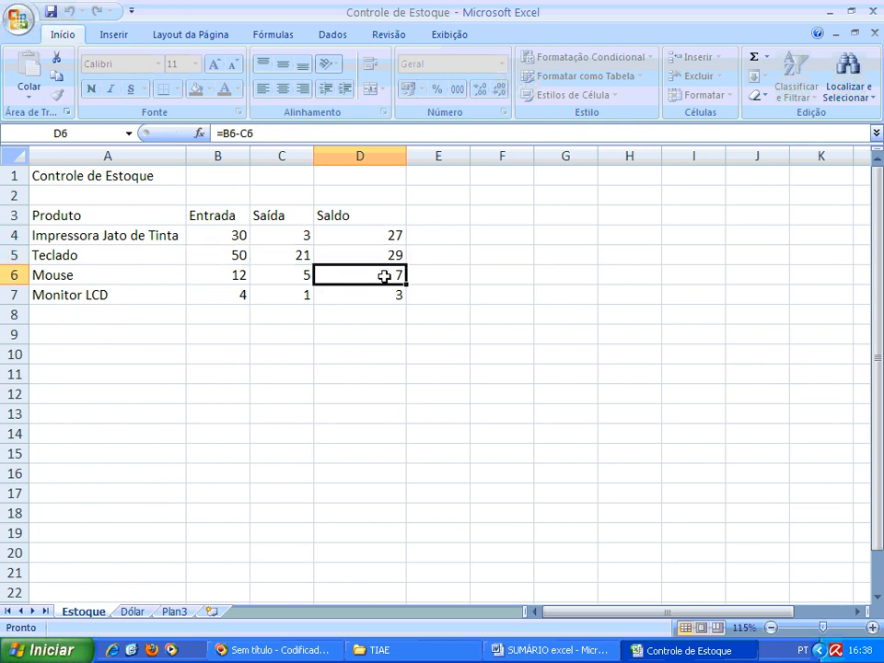
double_click(386, 276)
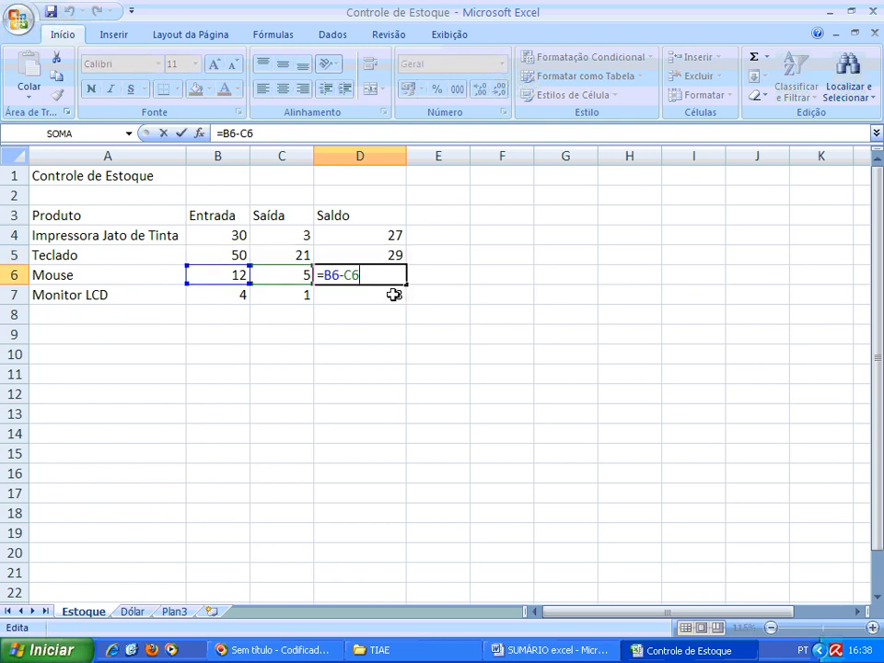
click(393, 295)
key(F2)
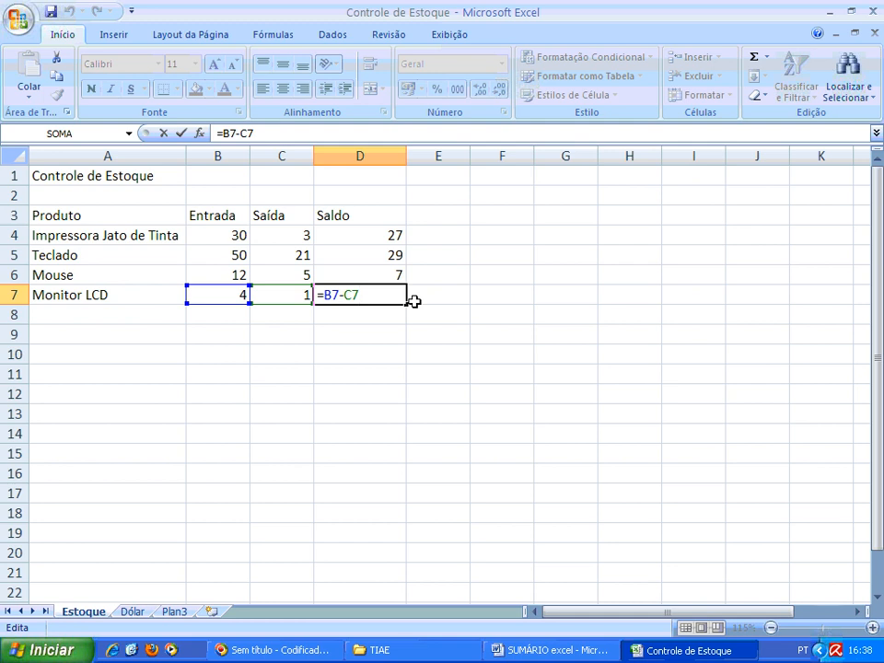
key(Return)
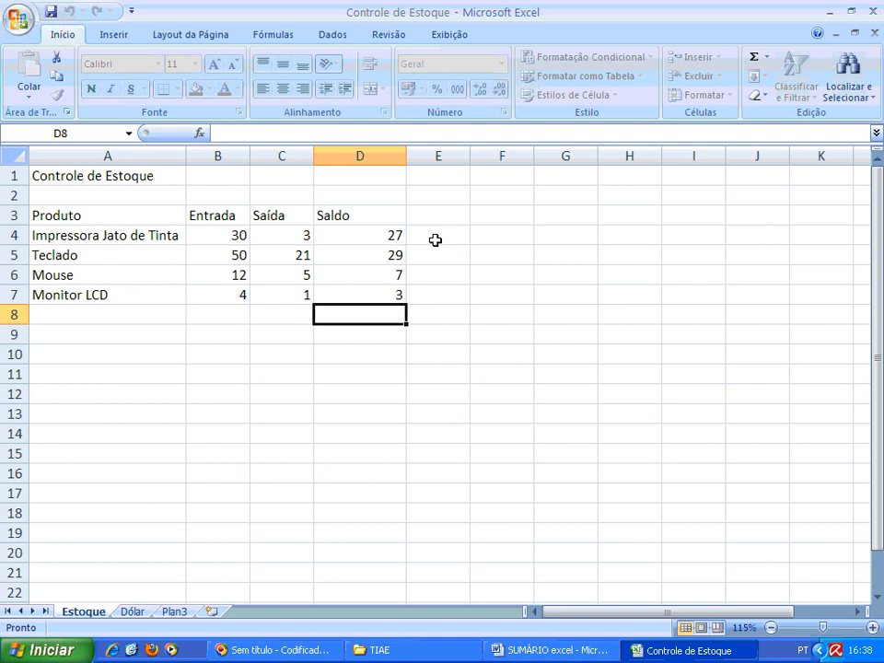
click(377, 235)
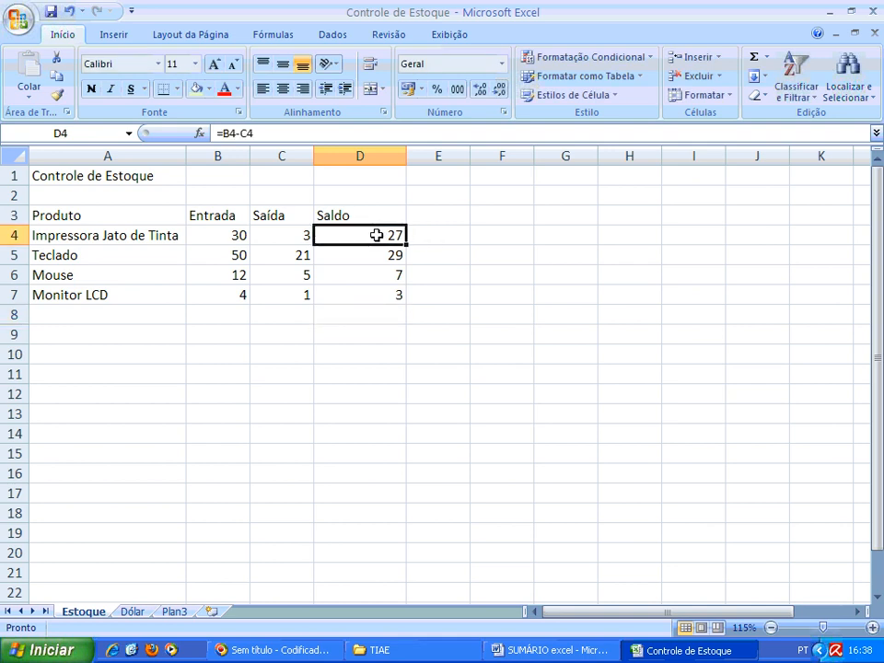
Step: On the Dólar sheet, enter =B6*B3 in C6 for the R$ price and fill it down through C11
click(130, 612)
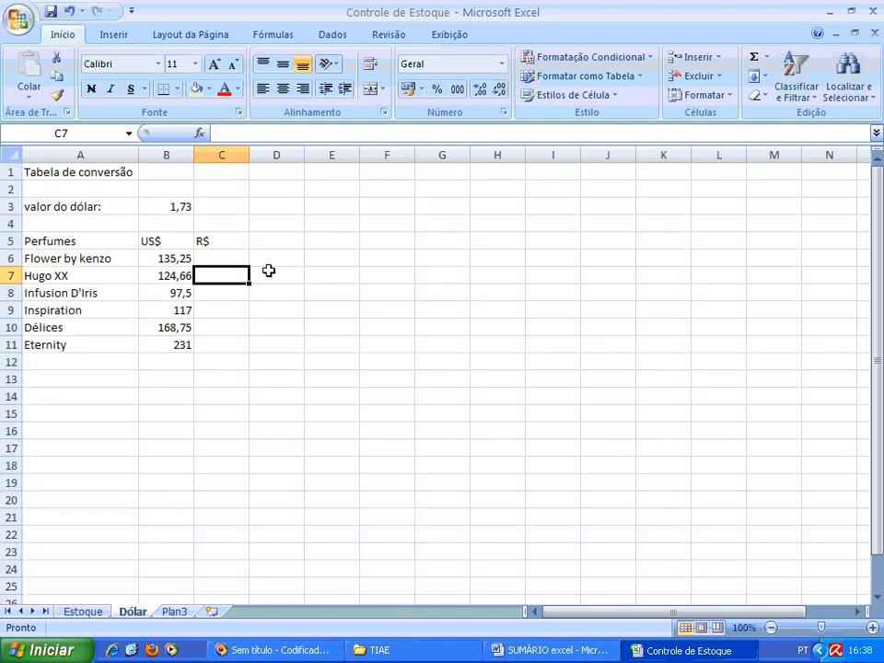
click(226, 258)
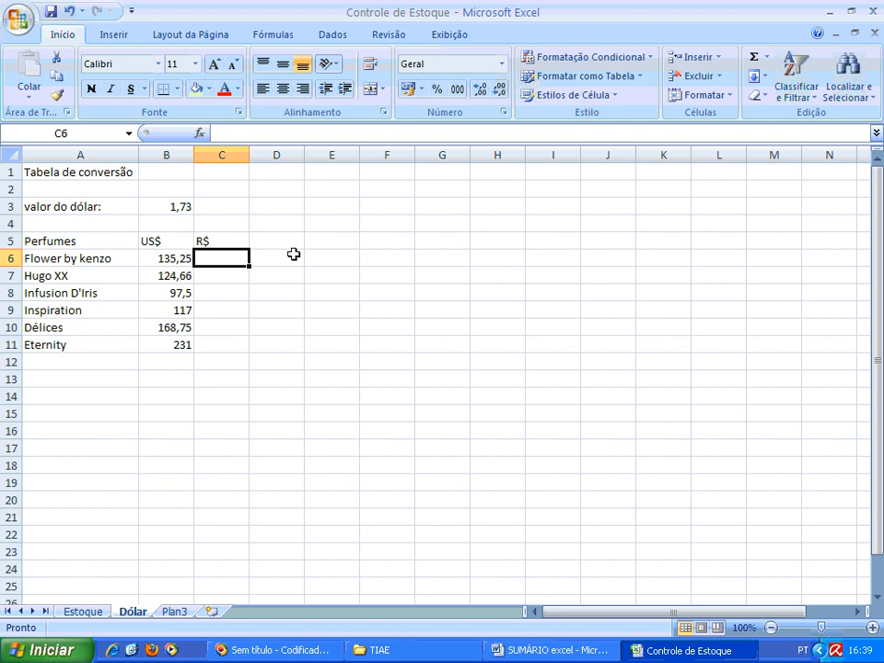
ctrl+scroll(209, 249, up, 1)
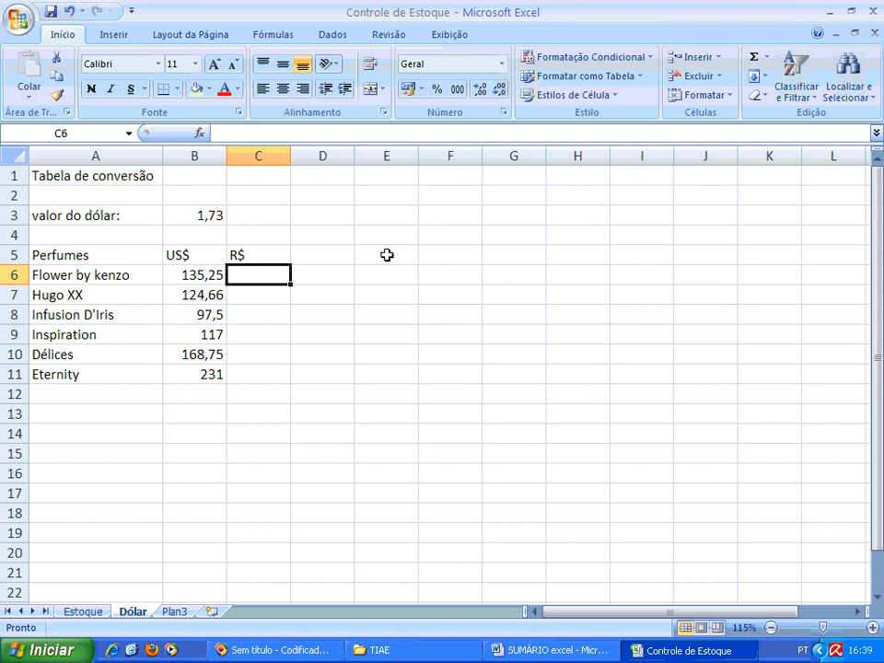
text(=)
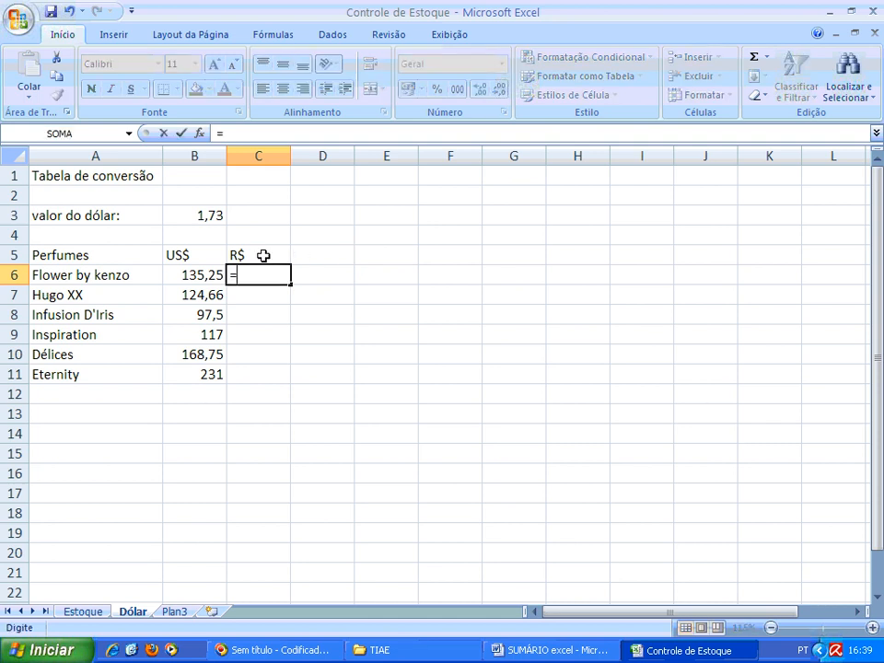
click(204, 275)
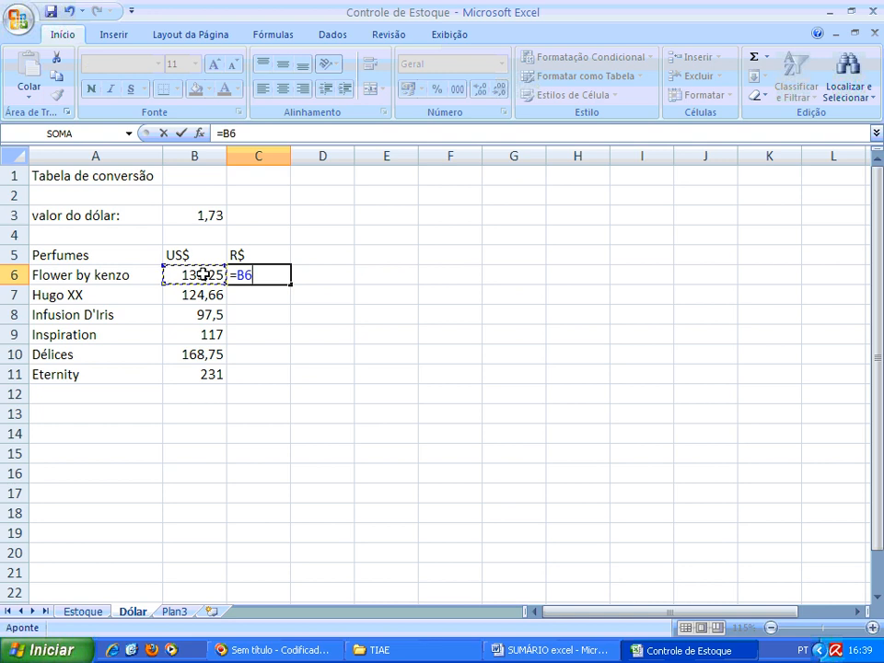
text(*)
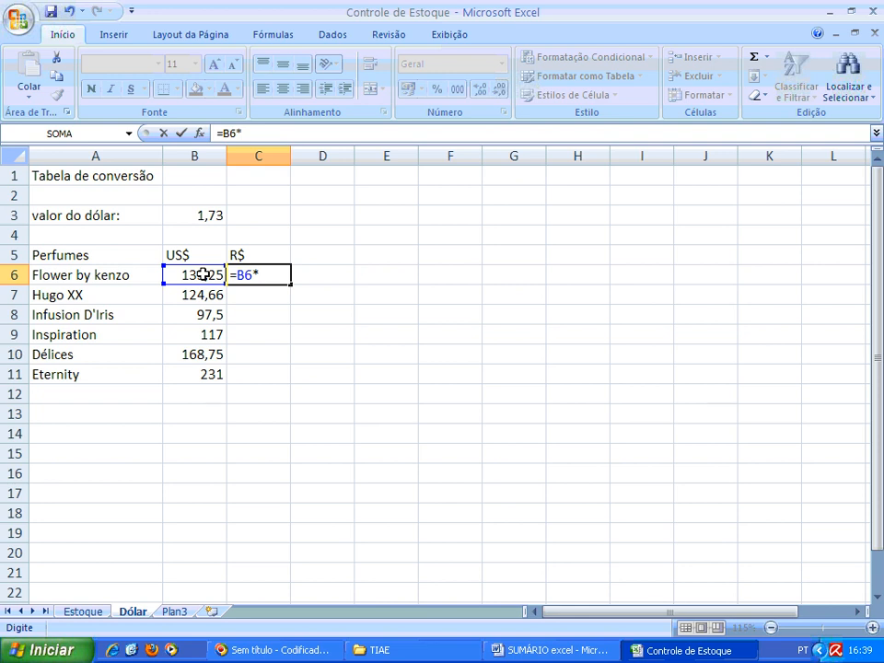
click(209, 215)
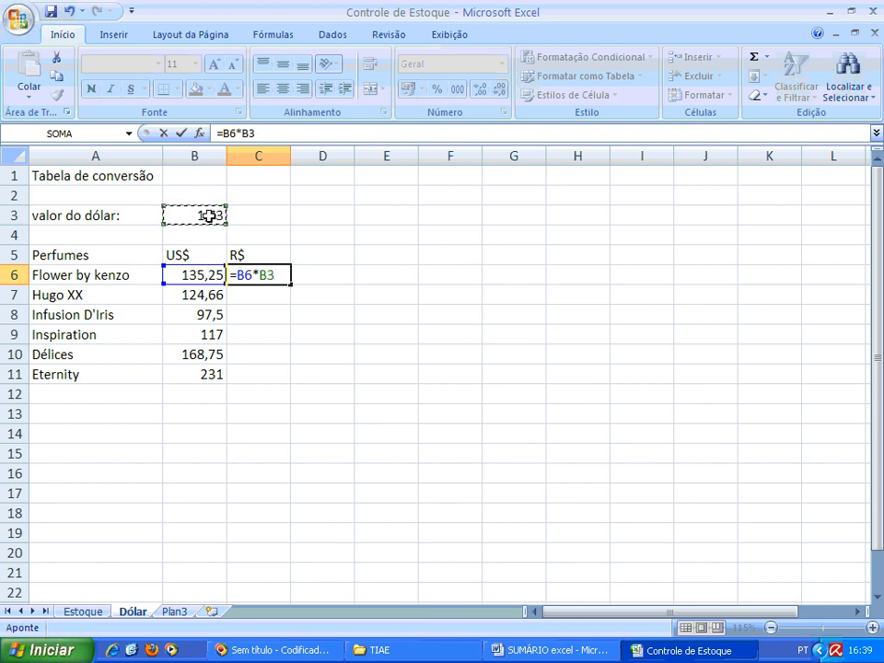
key(Return)
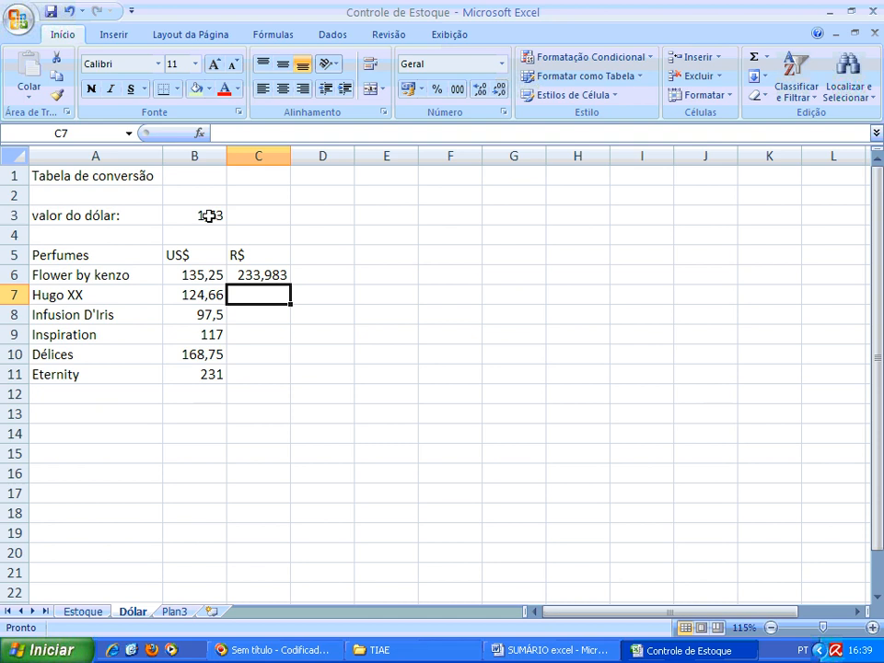
key(Up)
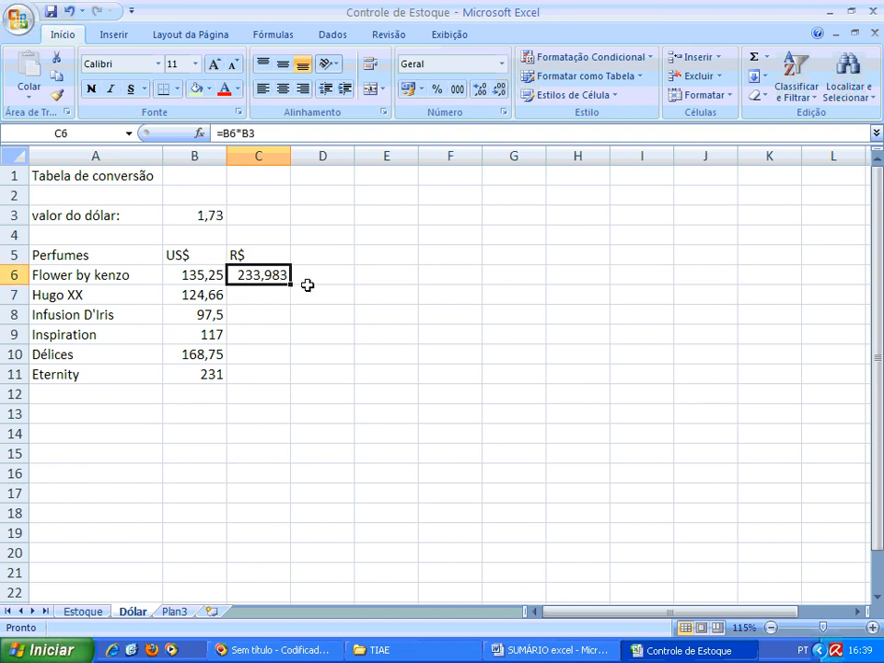
drag(291, 286, 291, 379)
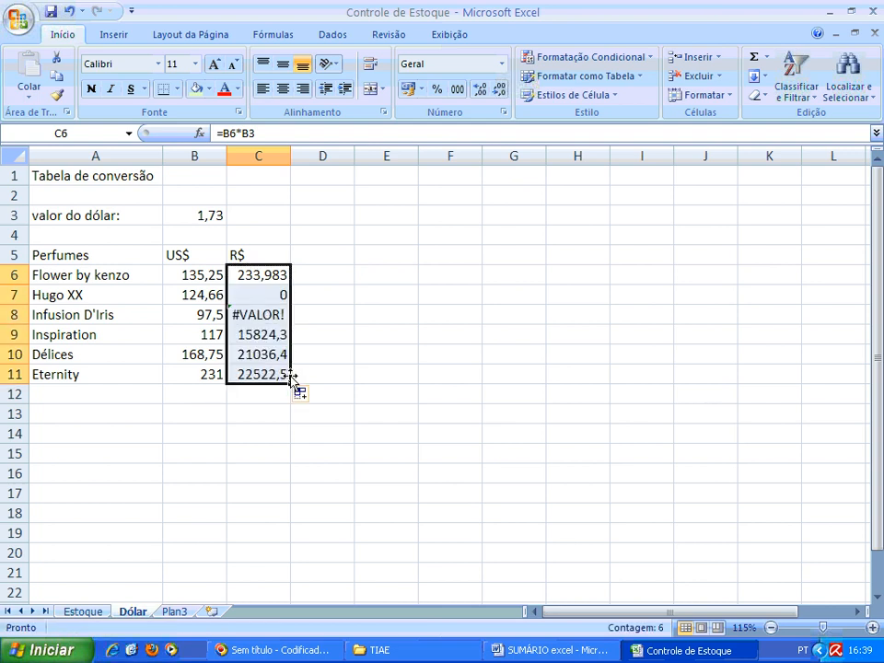
Step: Examine the filled R$ formulas in C7 and C8 to see which cells each one references
click(280, 292)
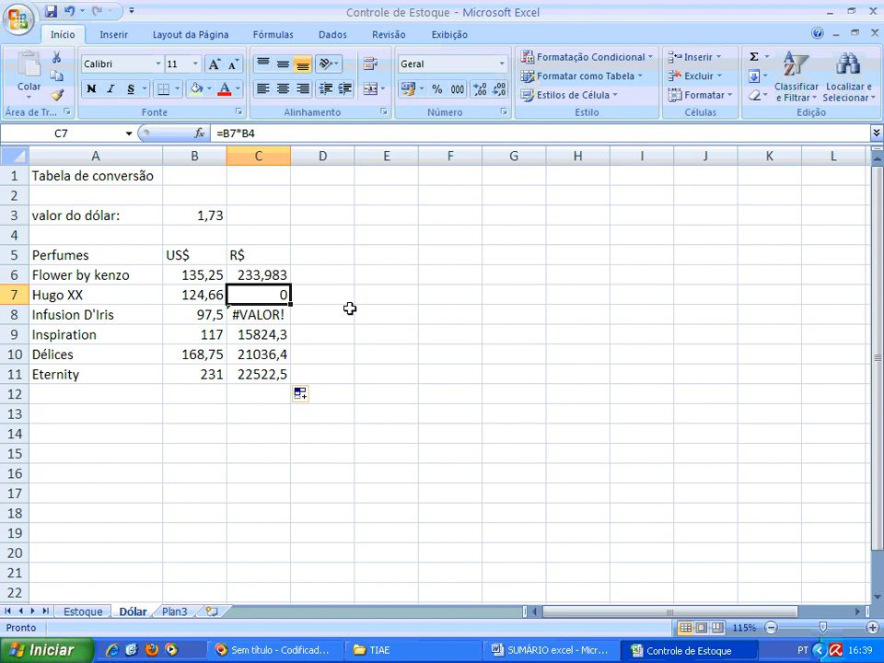
key(F2)
key(Left)
key(Left)
key(Left)
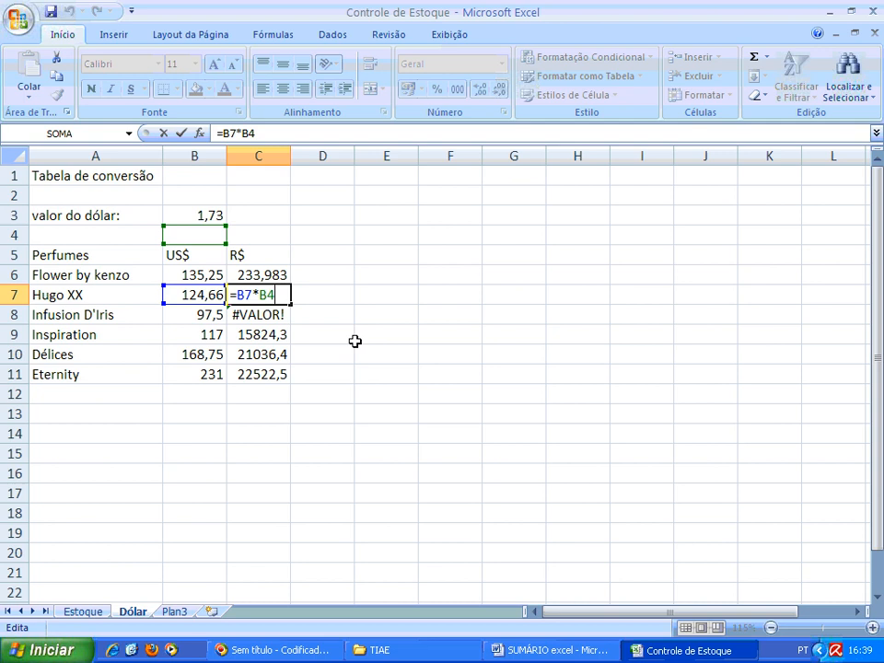
key(Return)
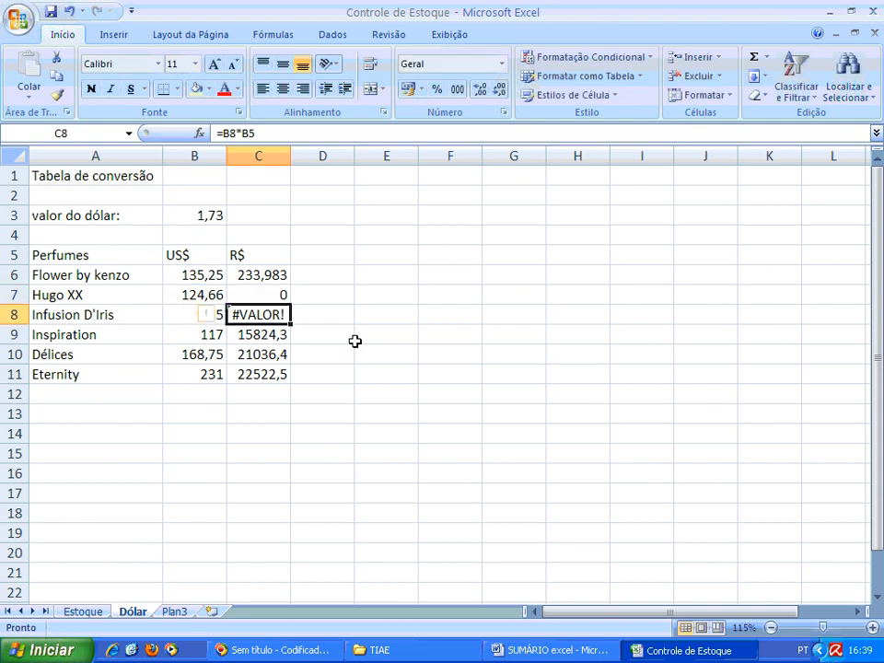
key(F2)
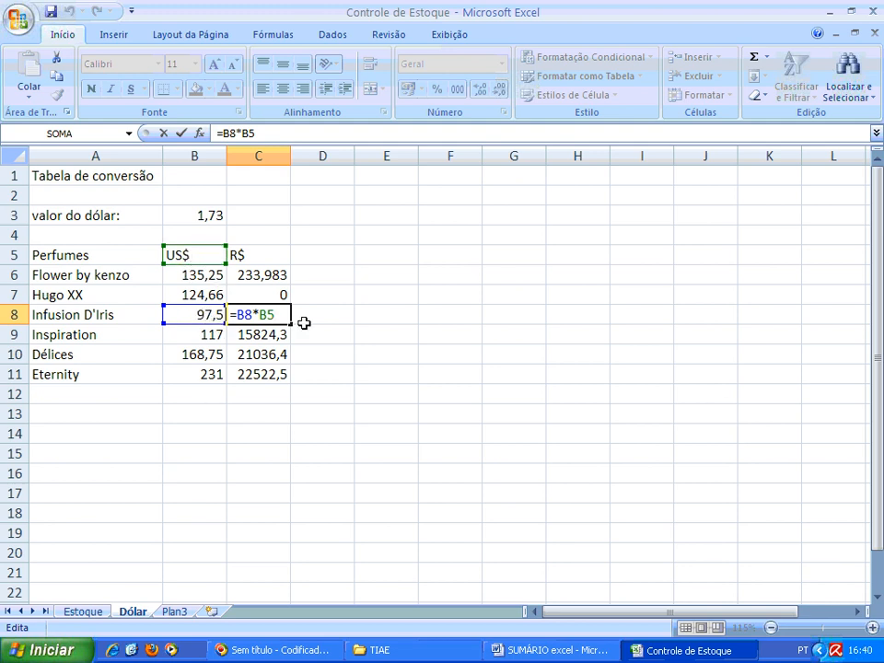
key(Return)
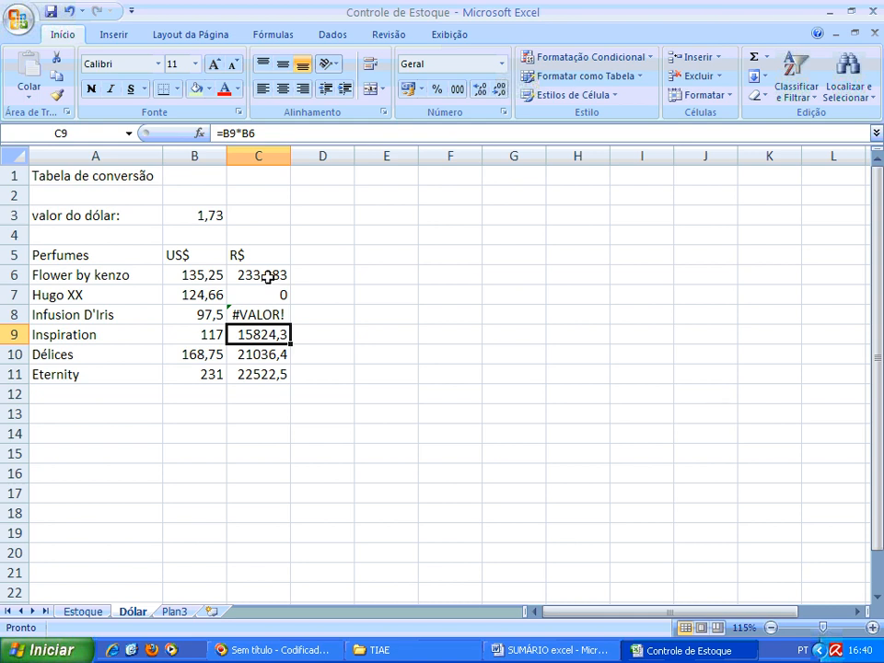
Step: Clear the R$ formulas in C6 through C11 and start the formula =B6*B3 in C6
drag(269, 276, 273, 369)
key(Delete)
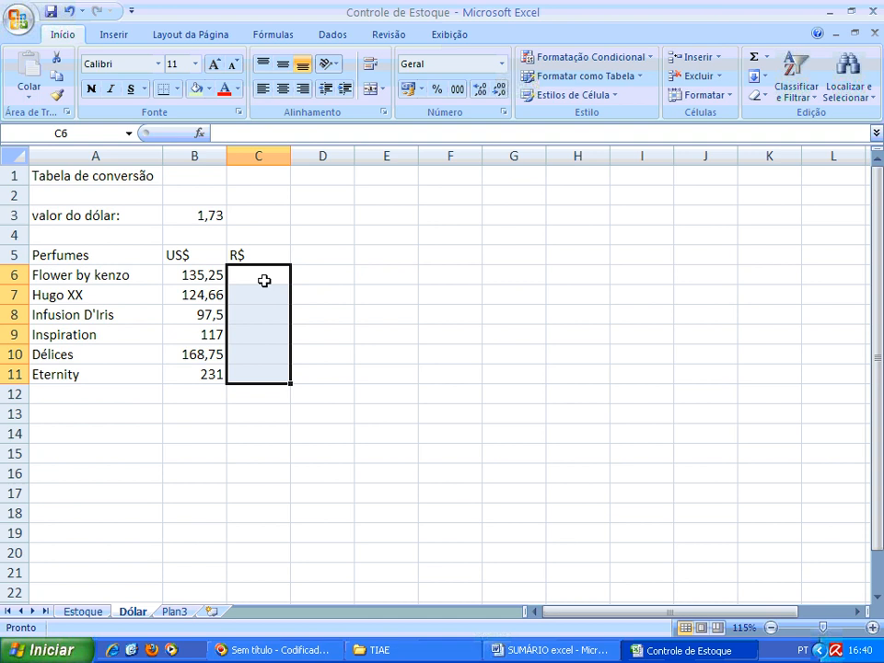
click(264, 278)
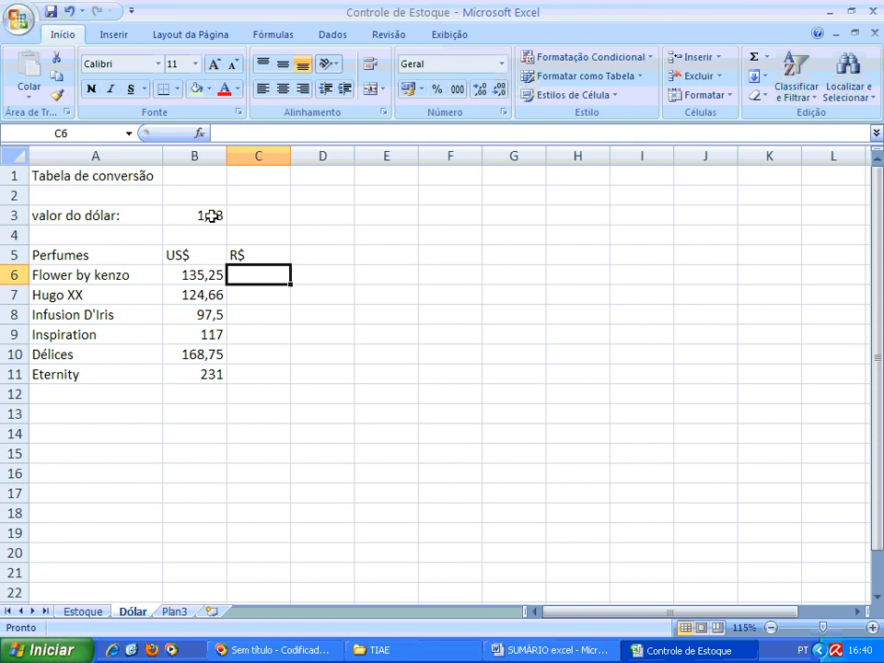
text(=)
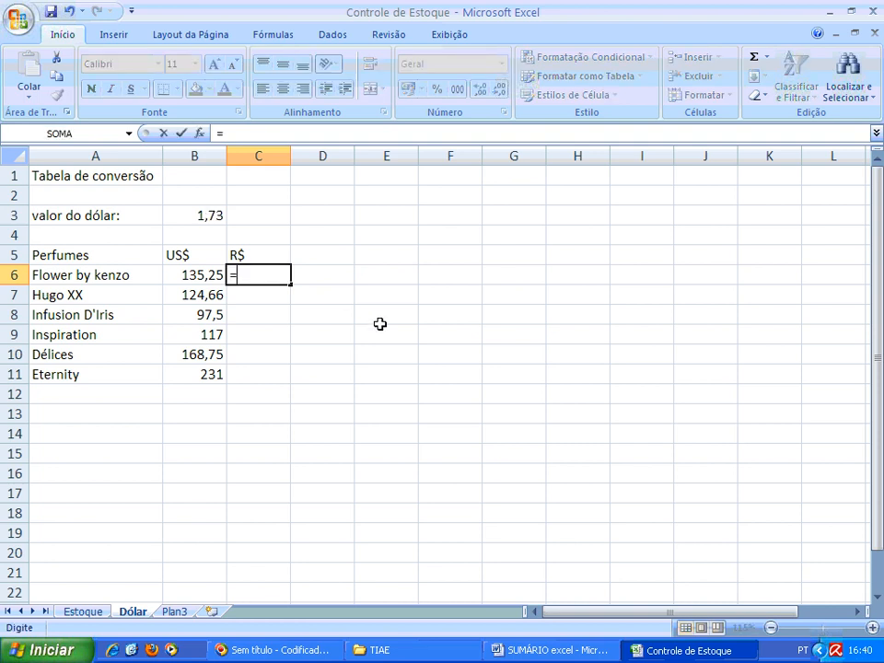
click(207, 277)
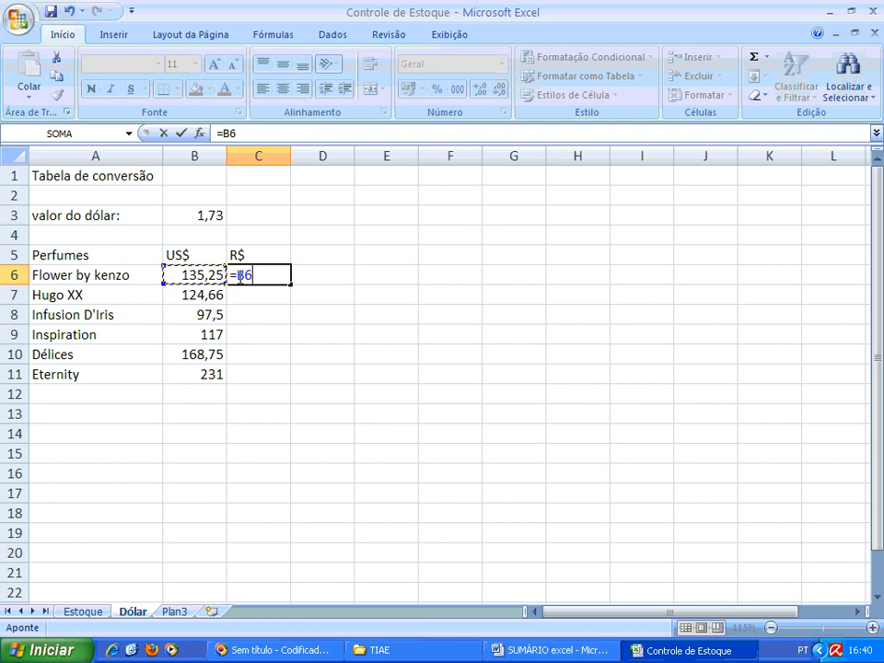
drag(237, 274, 257, 274)
click(259, 275)
text(*)
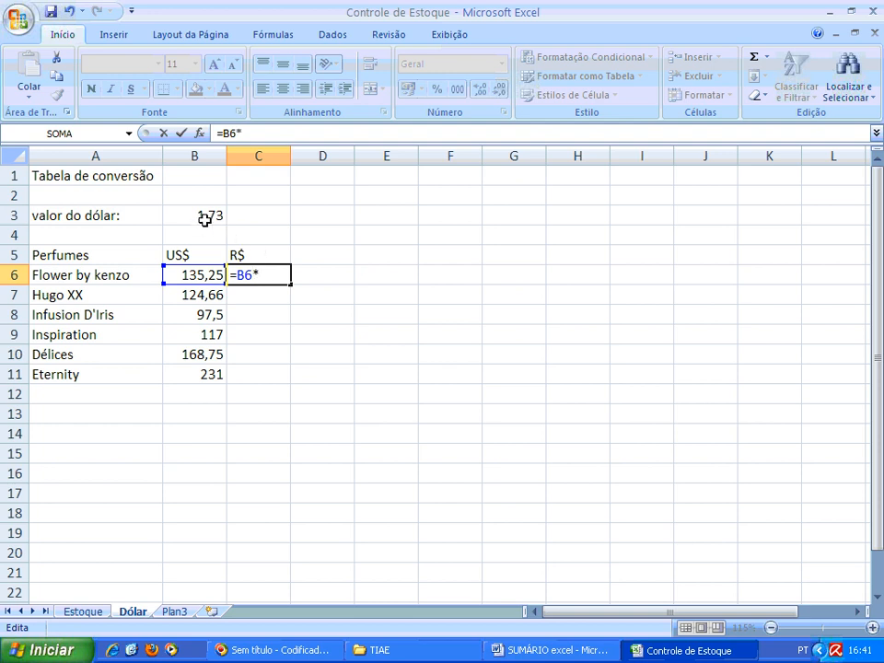
click(206, 216)
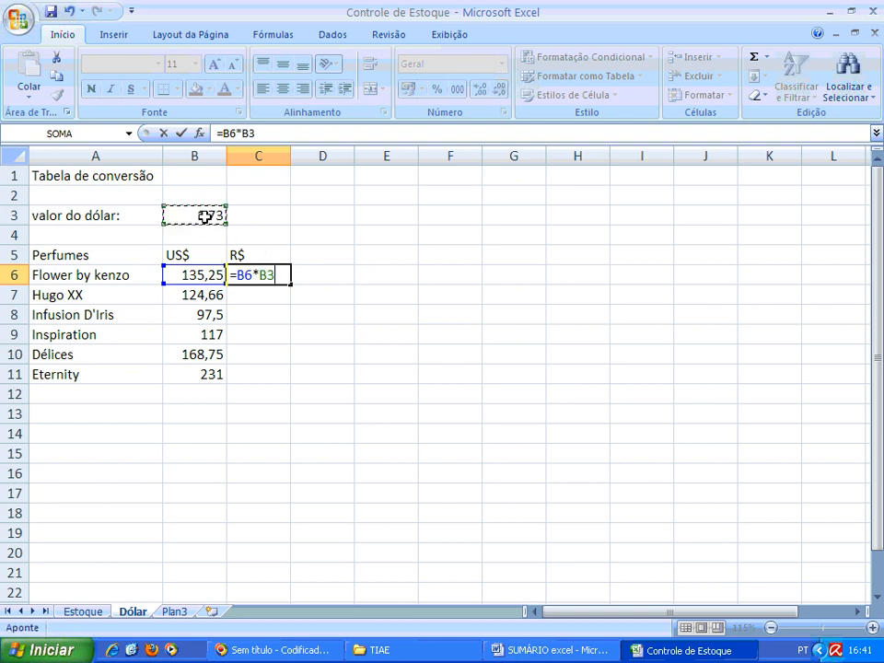
Step: Make the dollar-rate reference absolute so C6 reads =B6*$B$3, and fill the formula down through C11
click(263, 274)
text($)
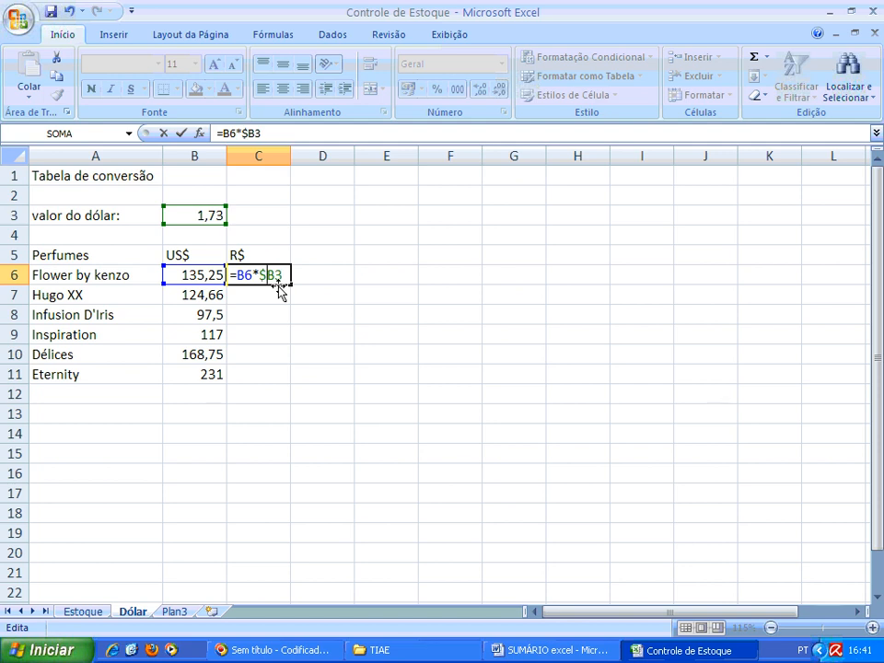
click(276, 275)
text($)
drag(262, 275, 295, 277)
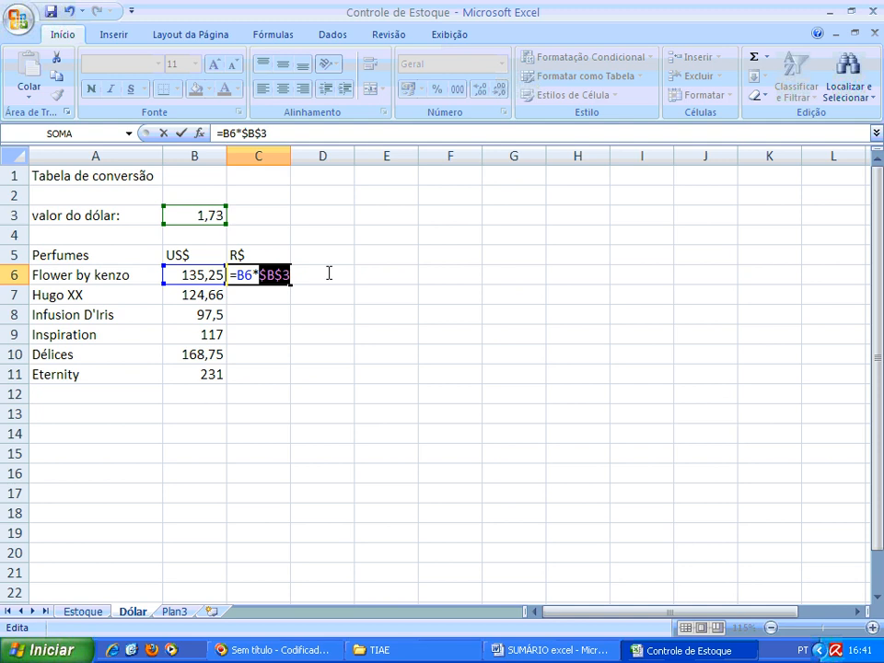
key(Return)
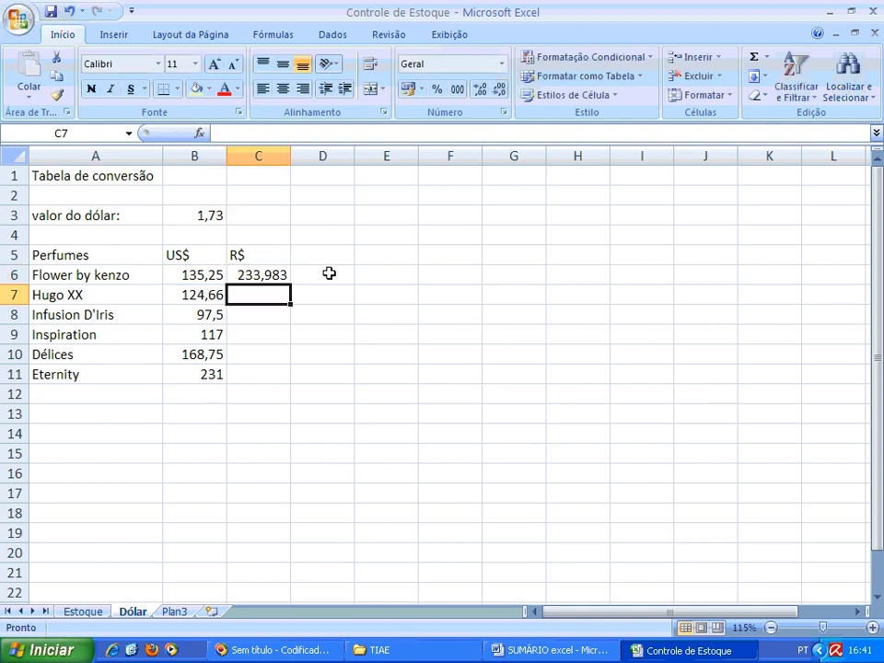
key(Up)
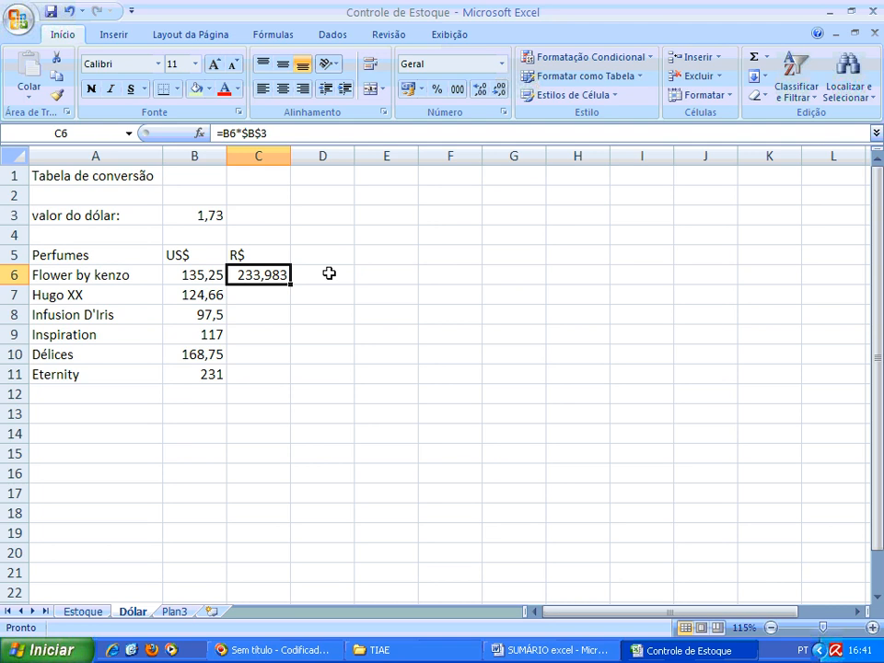
drag(291, 285, 291, 380)
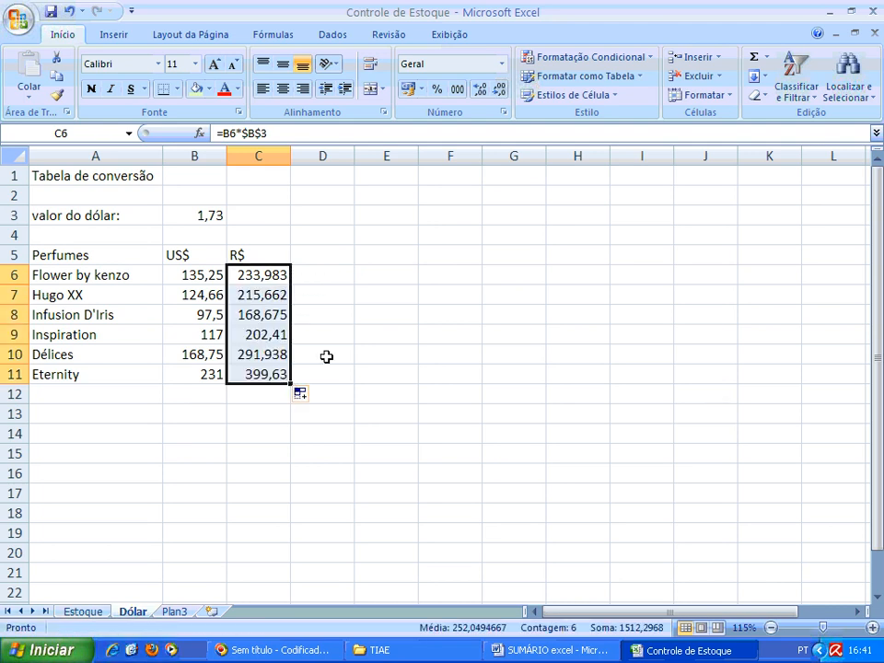
Step: Examine the R$ formulas in C7, C8, C9 and C6, comparing the relative US$ references with the absolute $B$3 reference
click(276, 293)
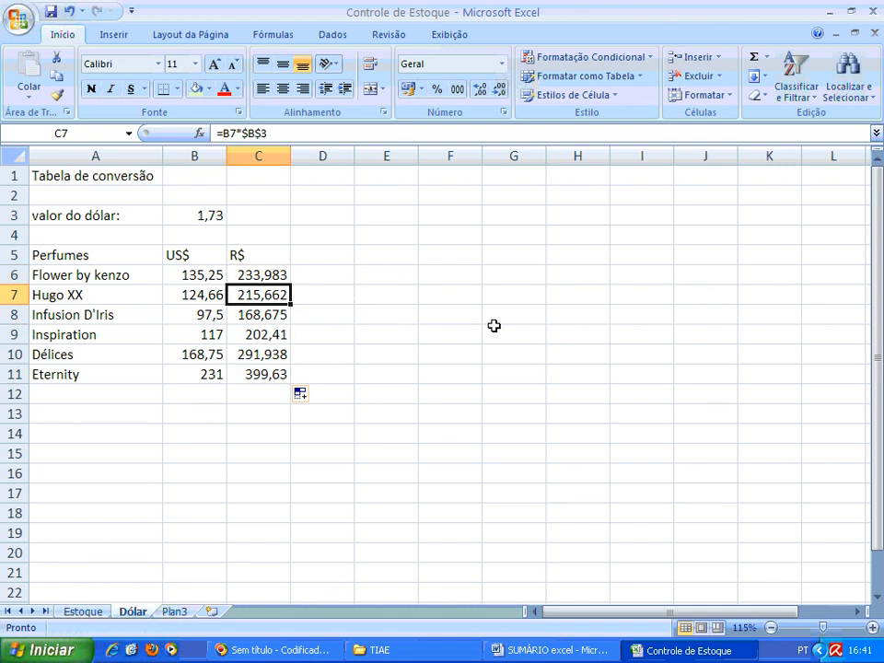
key(F2)
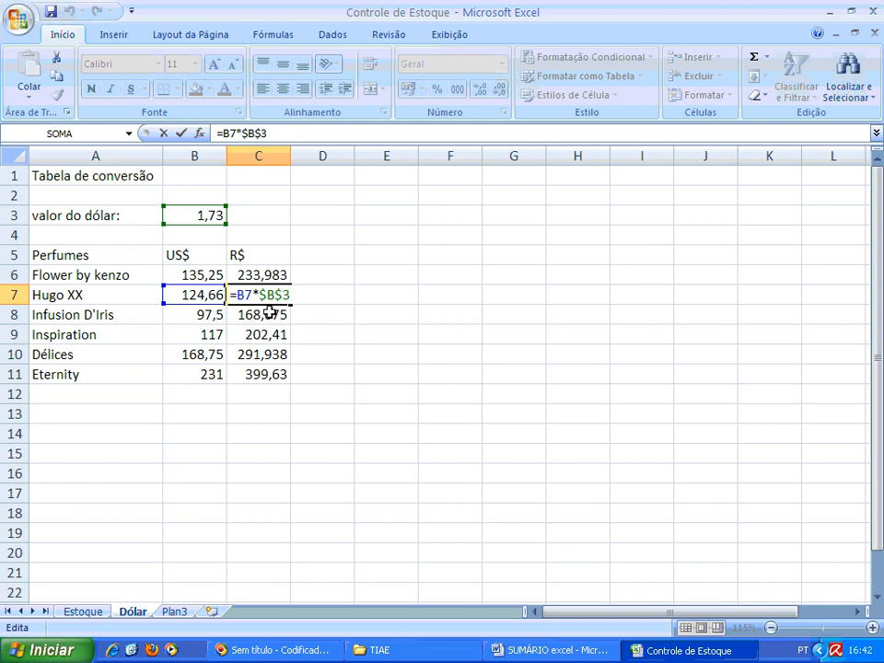
key(Return)
key(F2)
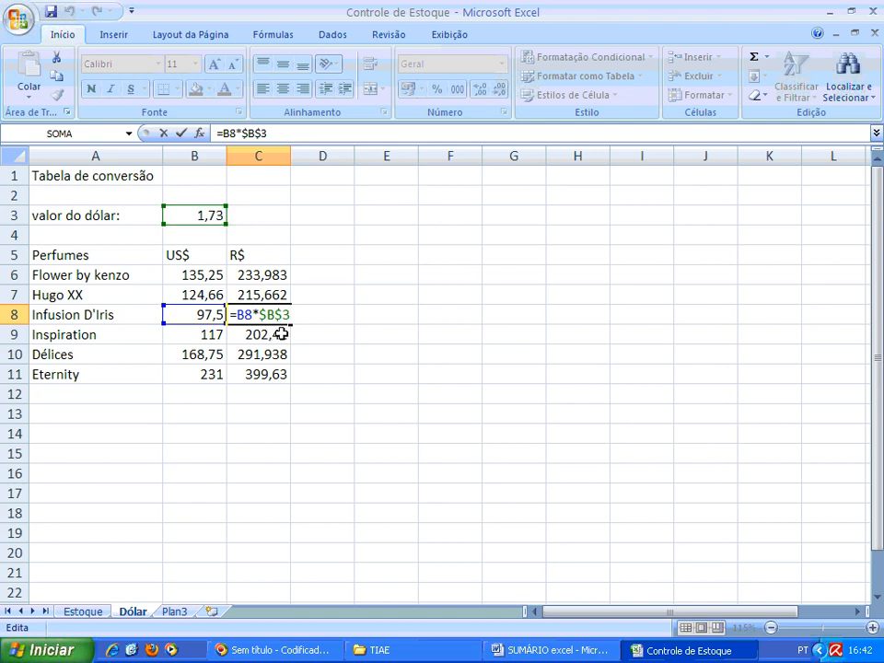
key(Return)
key(F2)
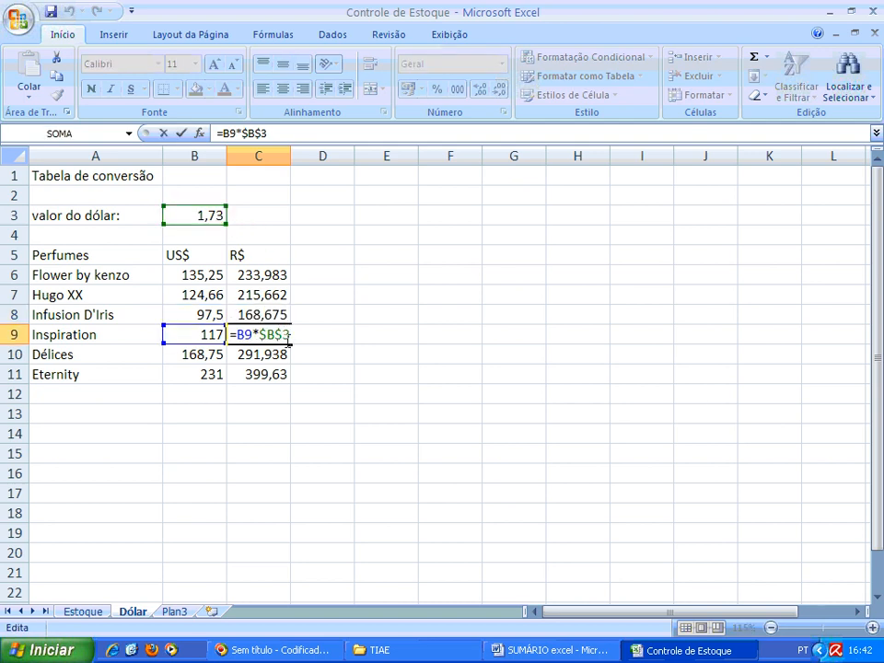
drag(258, 335, 281, 338)
click(288, 338)
key(Return)
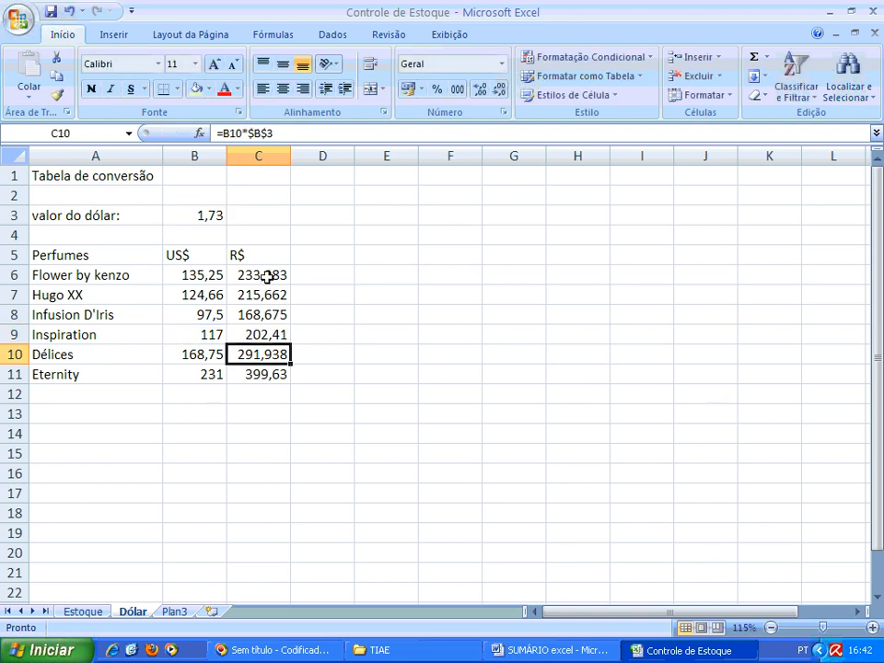
click(267, 276)
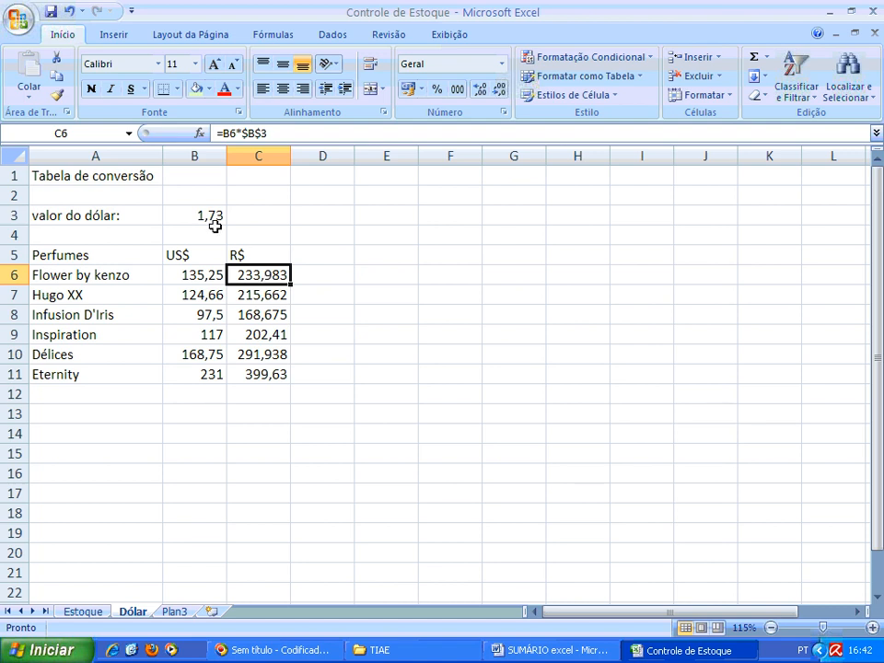
double_click(268, 281)
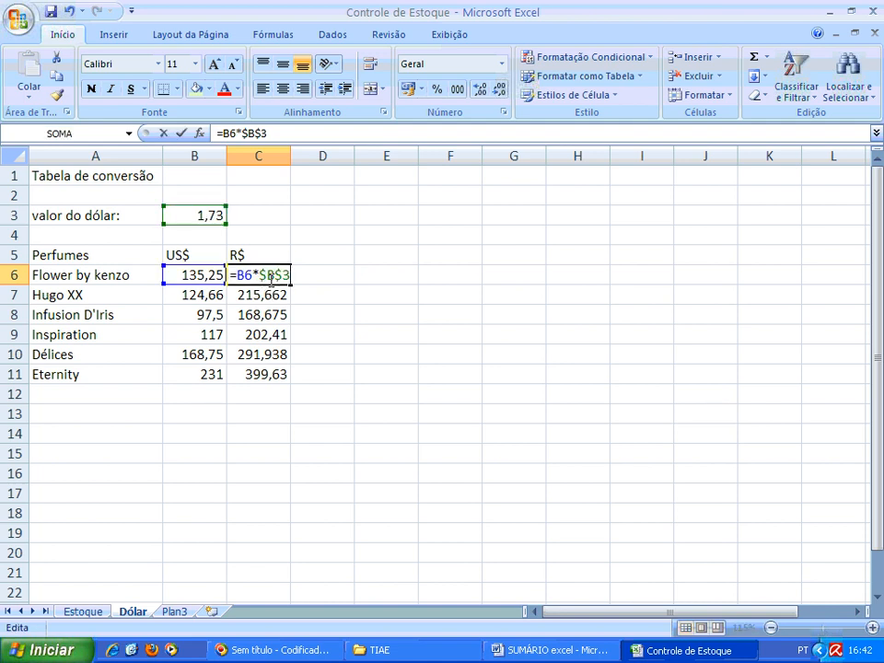
drag(260, 276, 290, 276)
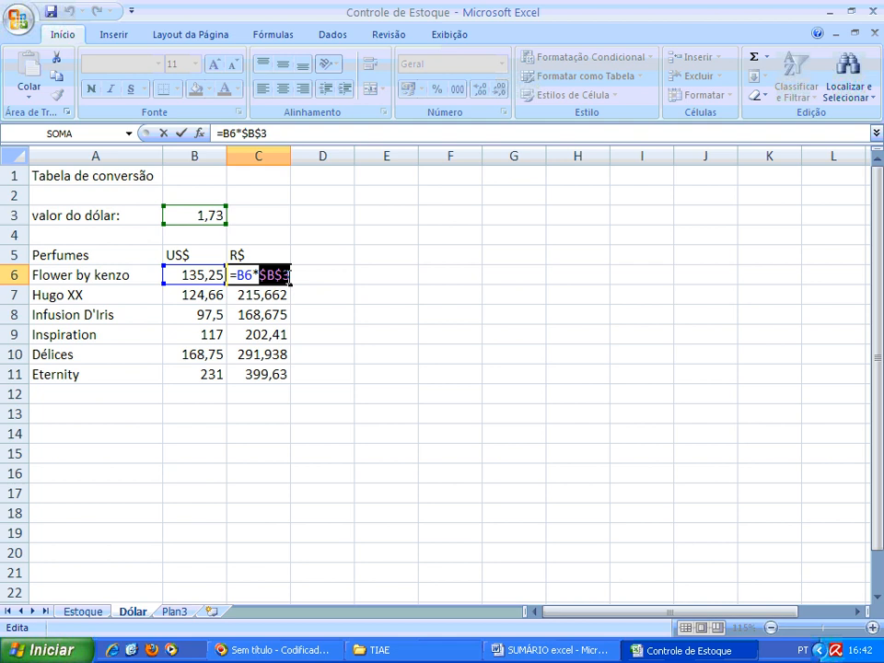
key(Return)
Step: Clear the absolute-reference formulas from C6 through C11
click(279, 274)
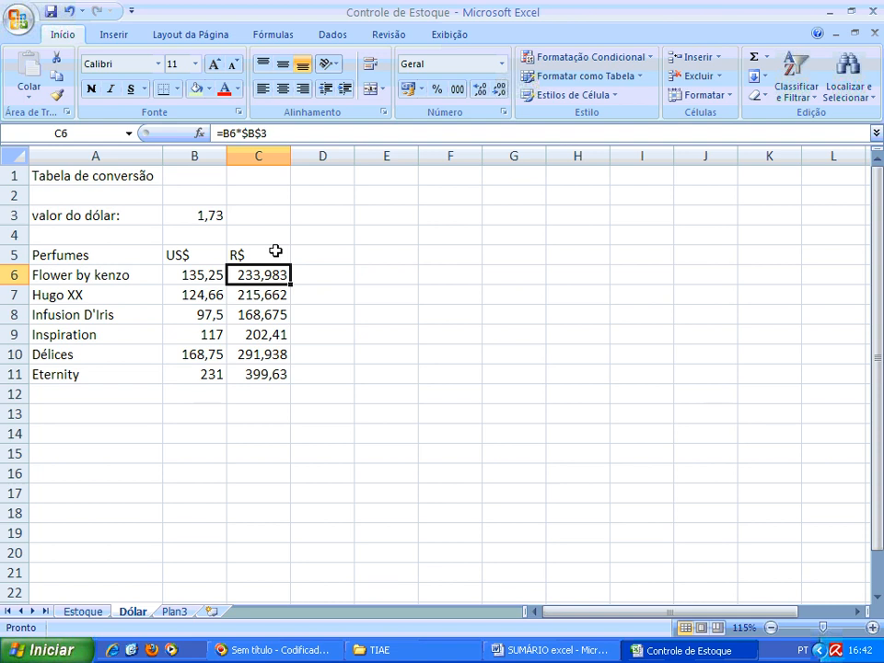
drag(275, 276, 281, 373)
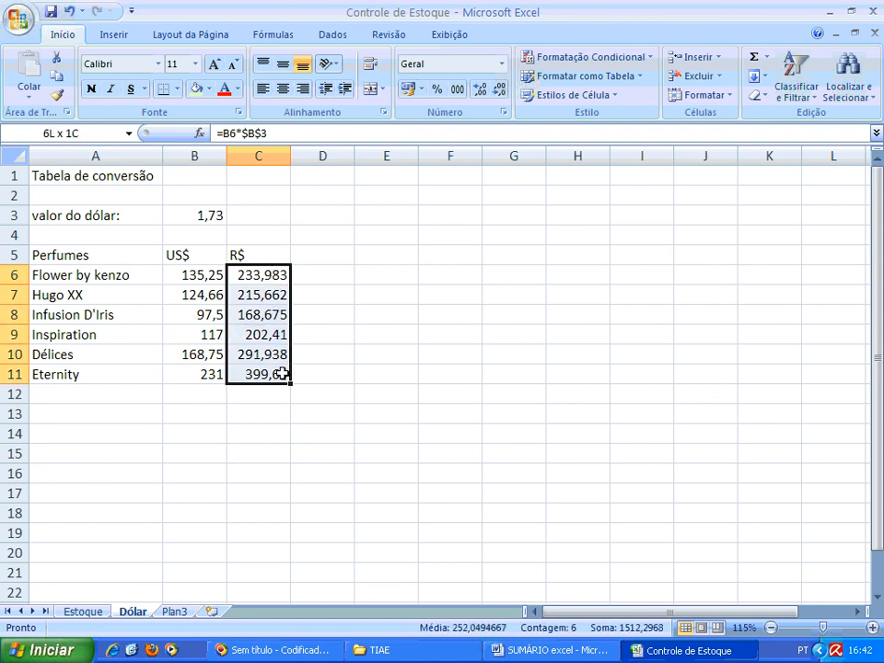
key(Delete)
click(259, 275)
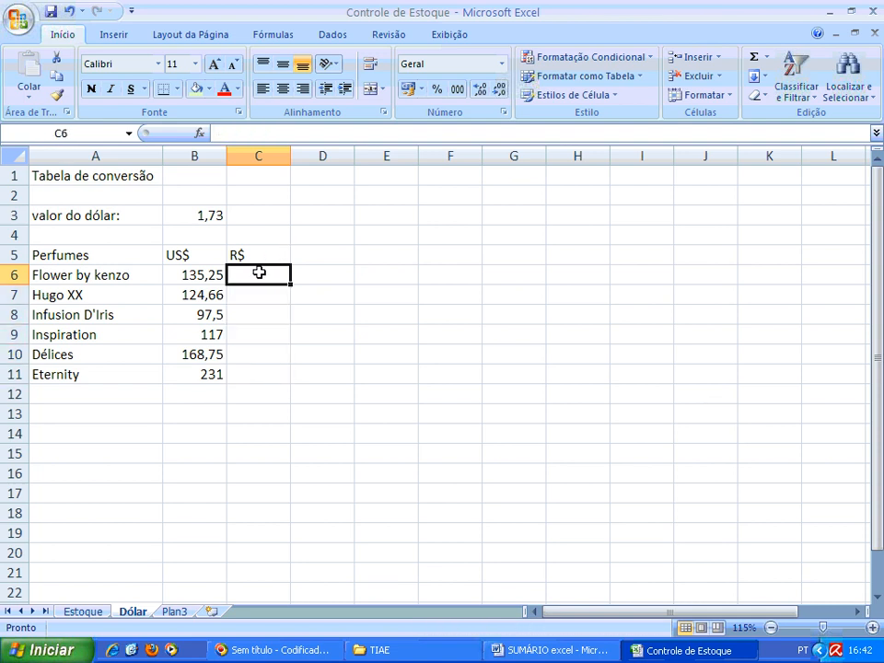
Step: Name the dollar-rate cell B3 "dolar"
click(204, 214)
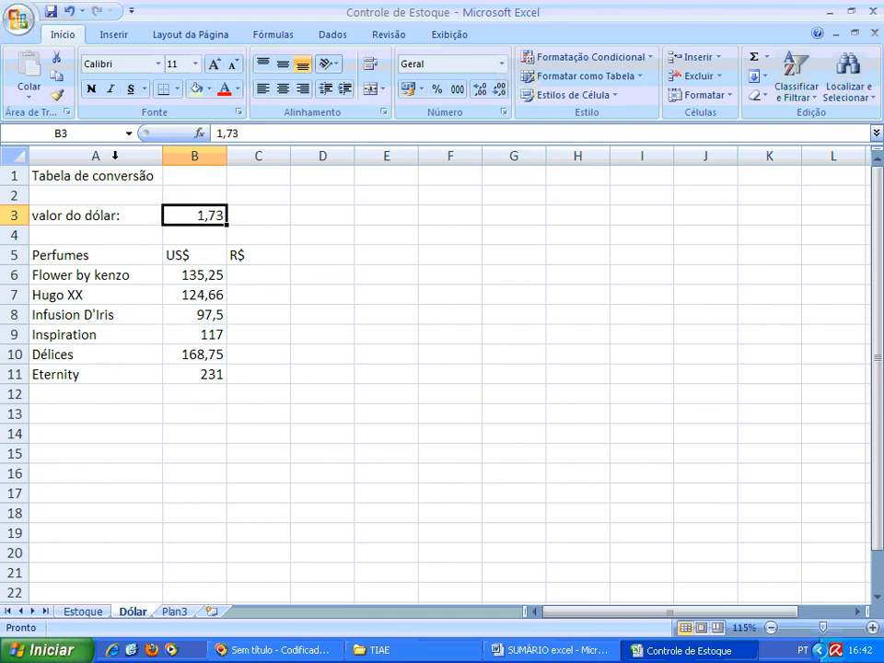
click(73, 132)
text(dolar)
key(Return)
Step: Enter =B6*dolar in C6 using the named cell and fill it down through C11
click(272, 277)
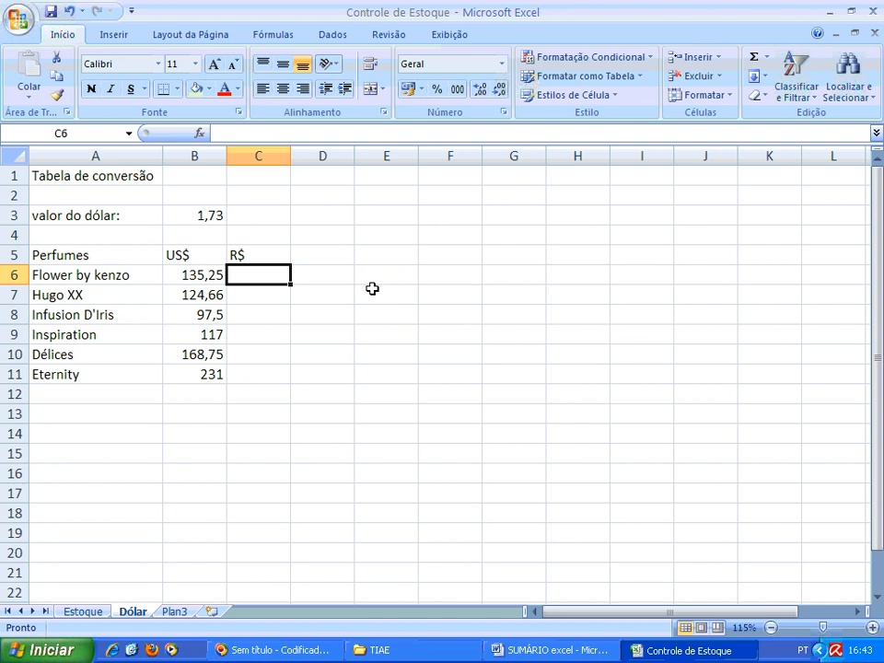
text(=)
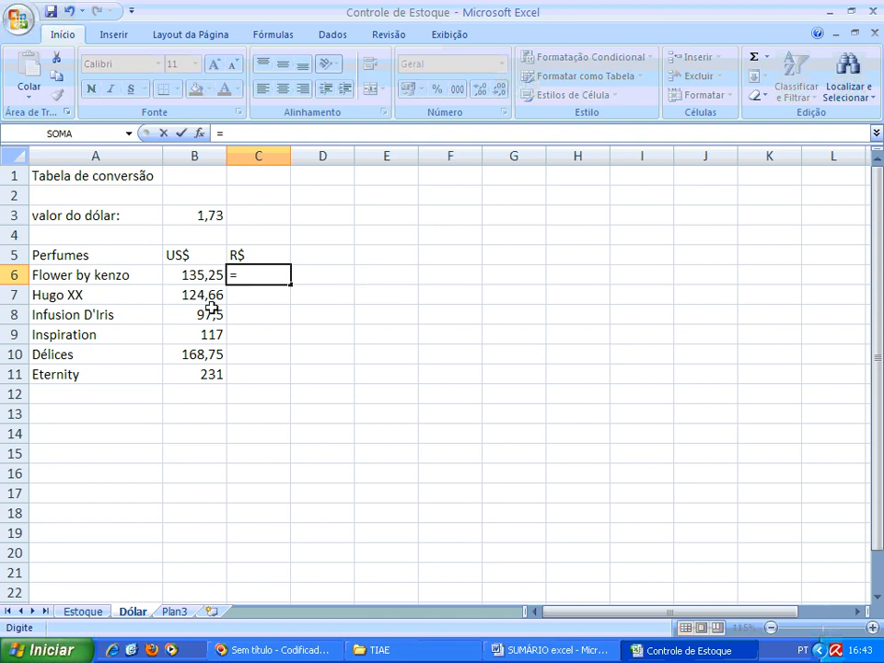
click(212, 274)
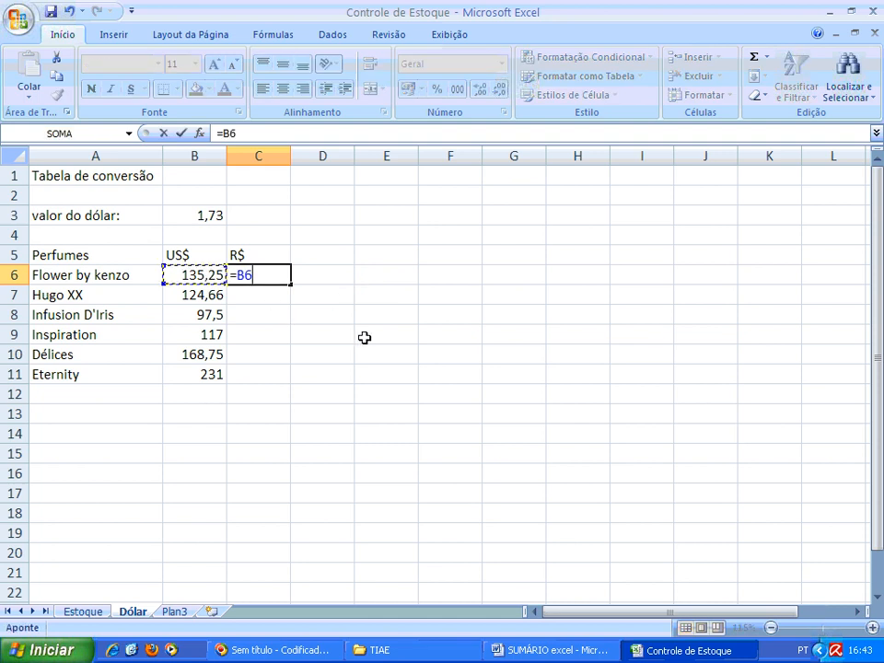
text(*dolar)
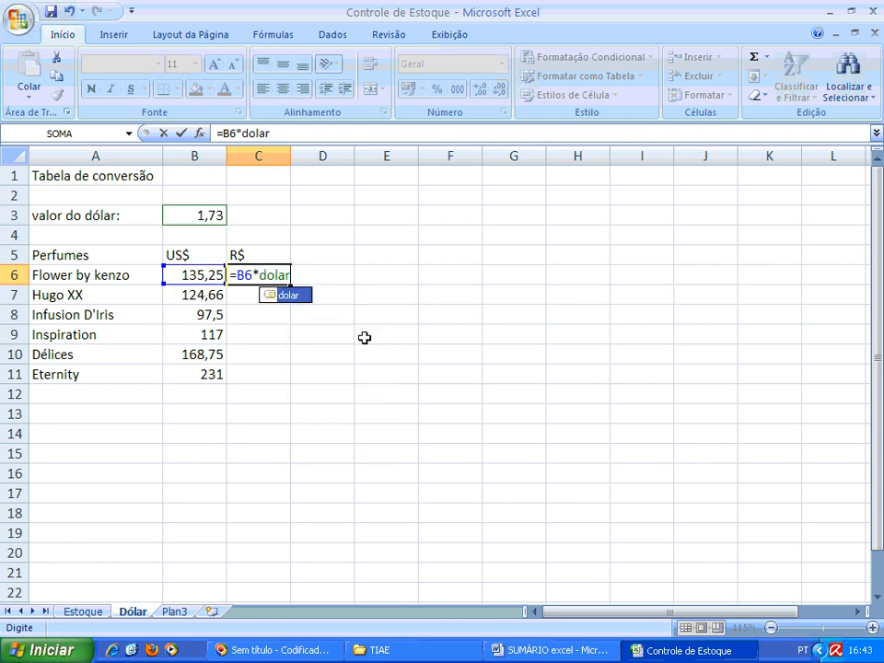
key(Return)
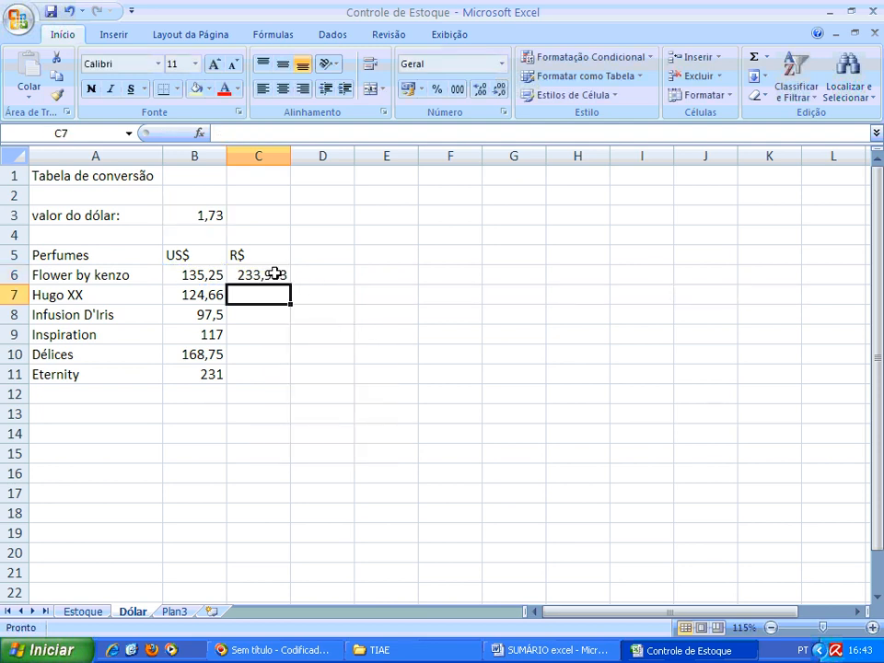
click(276, 274)
drag(291, 287, 287, 374)
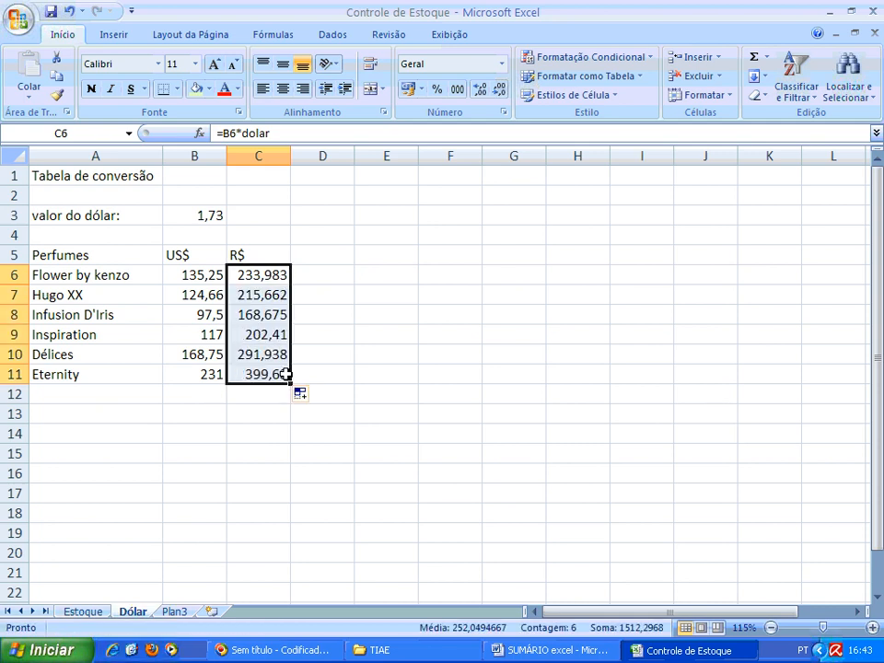
click(275, 278)
click(274, 296)
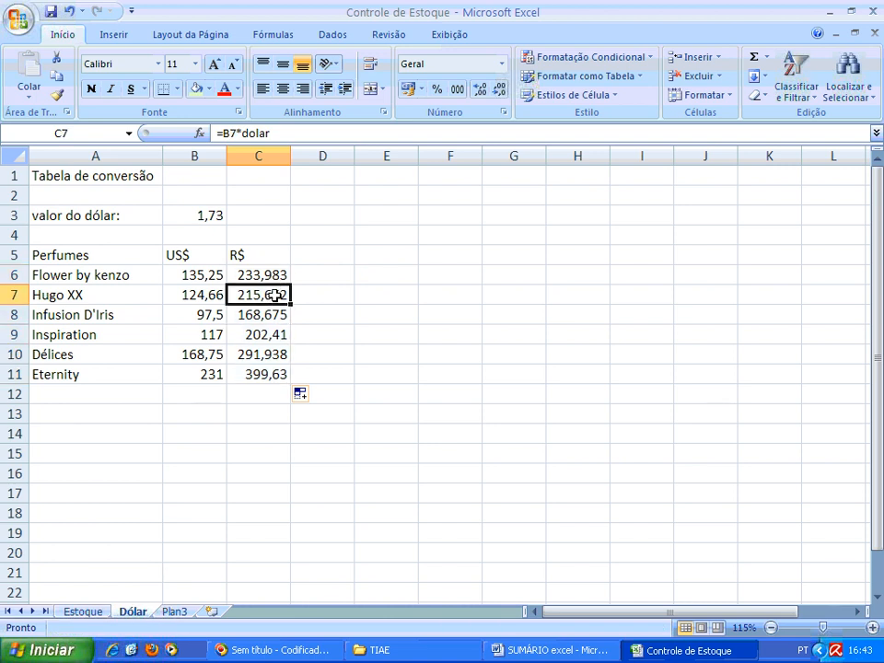
Step: Examine the filled R$ formulas in C7 through C11, checking their US$ references and the named cell dolar in B3
double_click(274, 295)
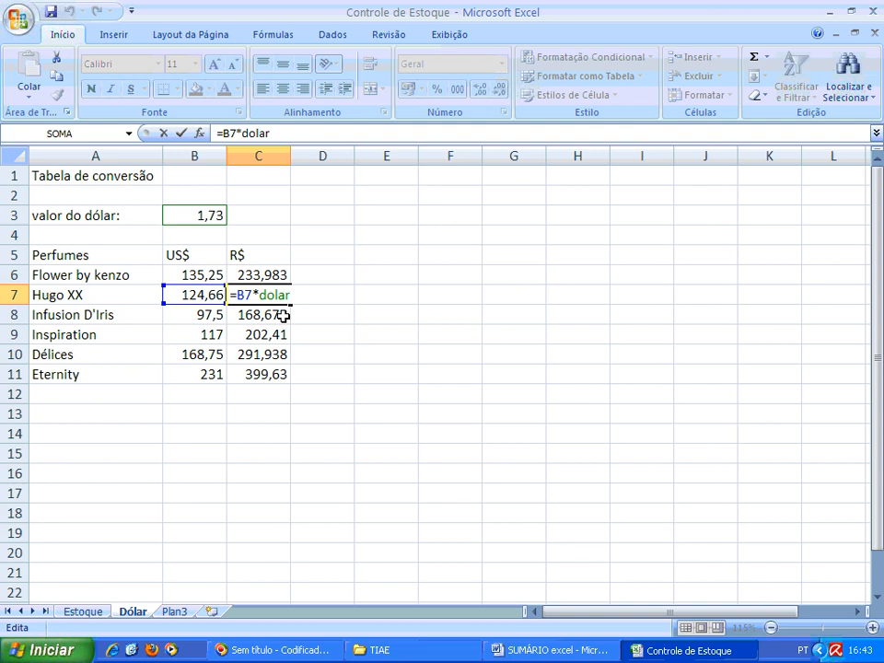
click(283, 315)
double_click(283, 315)
click(283, 334)
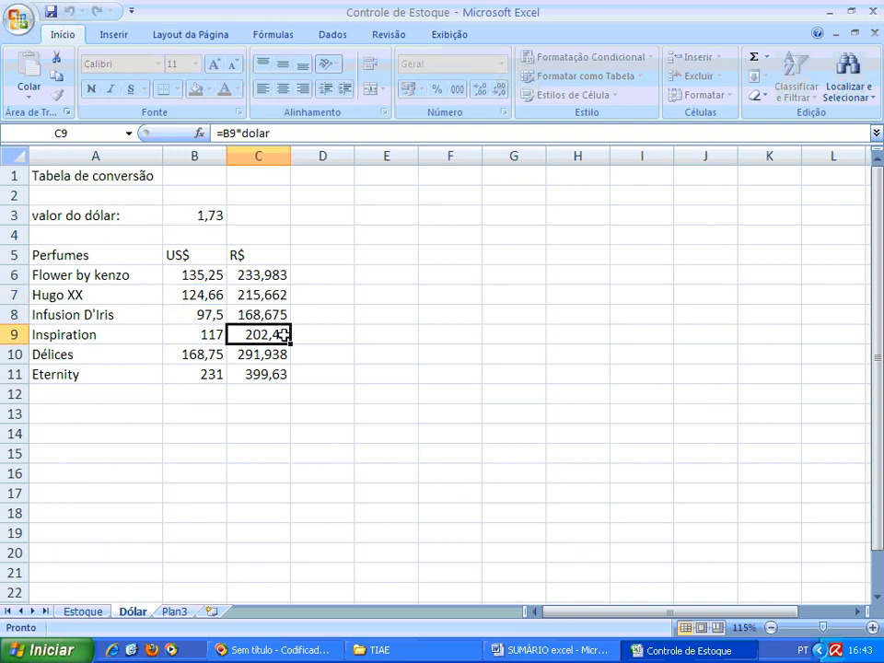
double_click(282, 334)
click(285, 355)
double_click(283, 355)
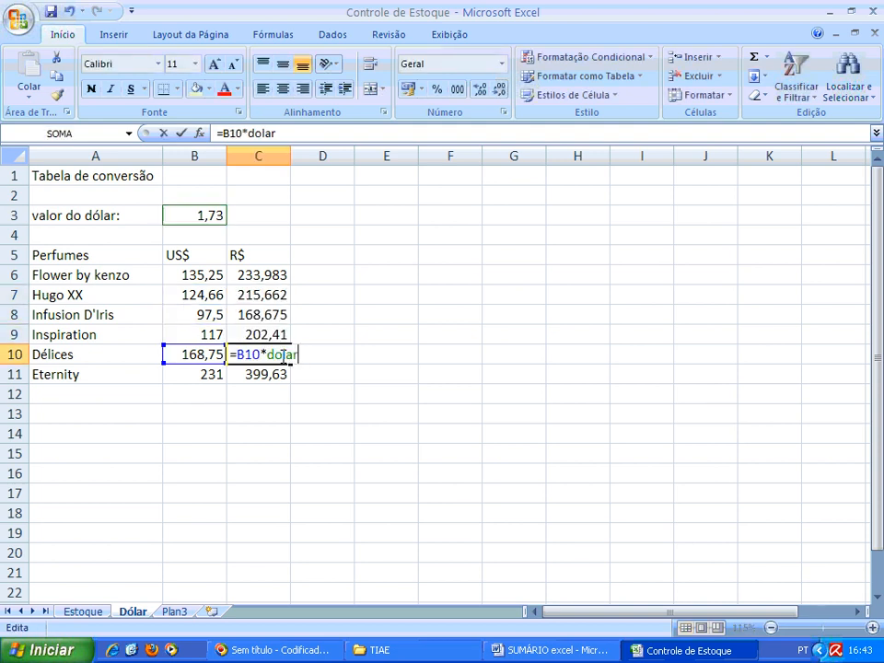
click(280, 374)
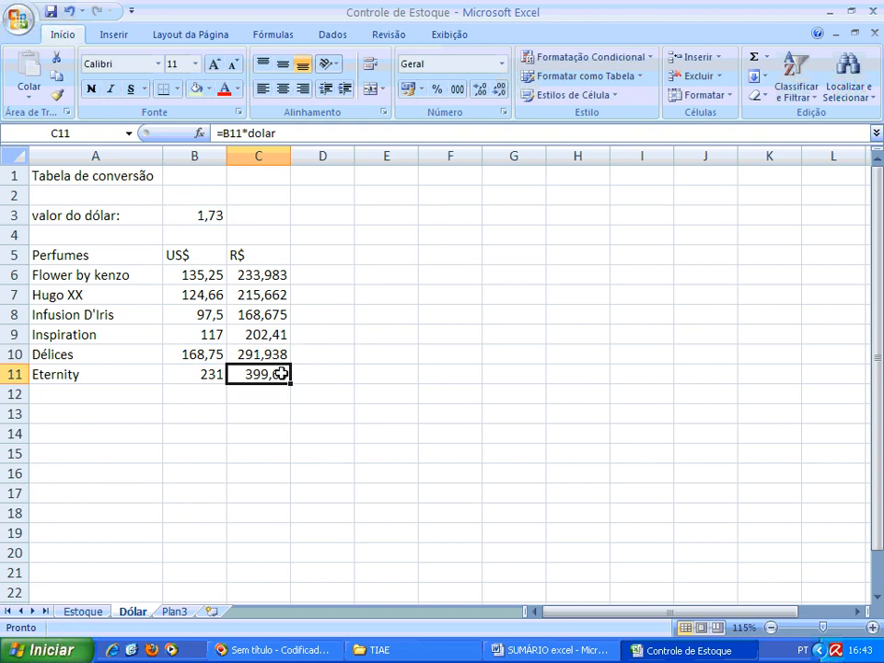
double_click(280, 374)
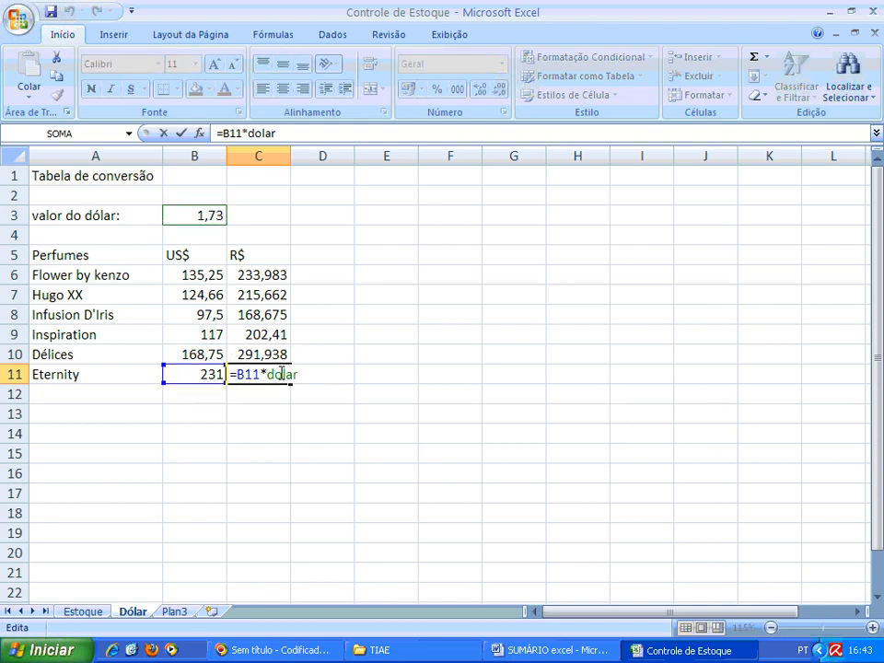
key(Return)
click(202, 217)
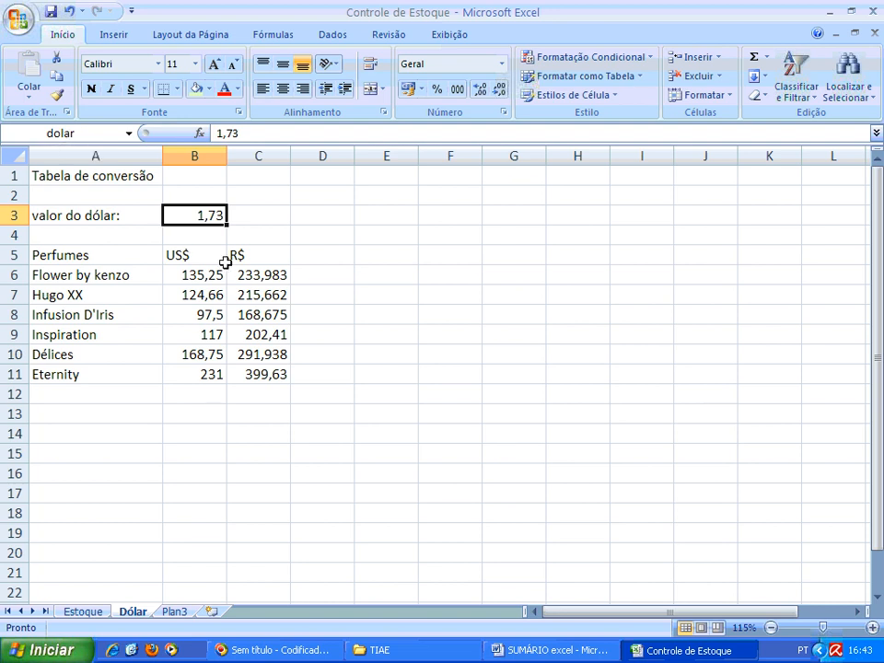
click(316, 271)
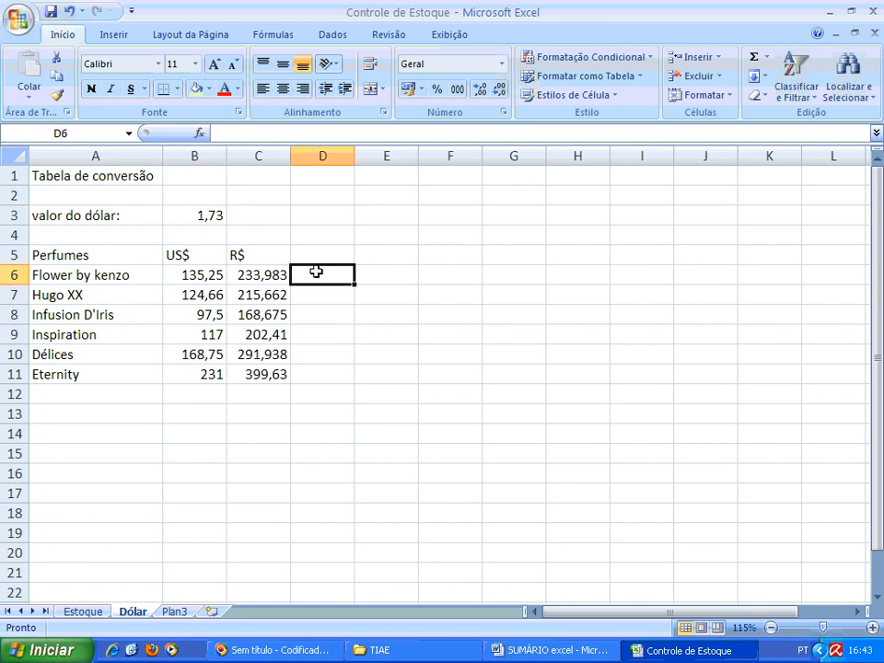